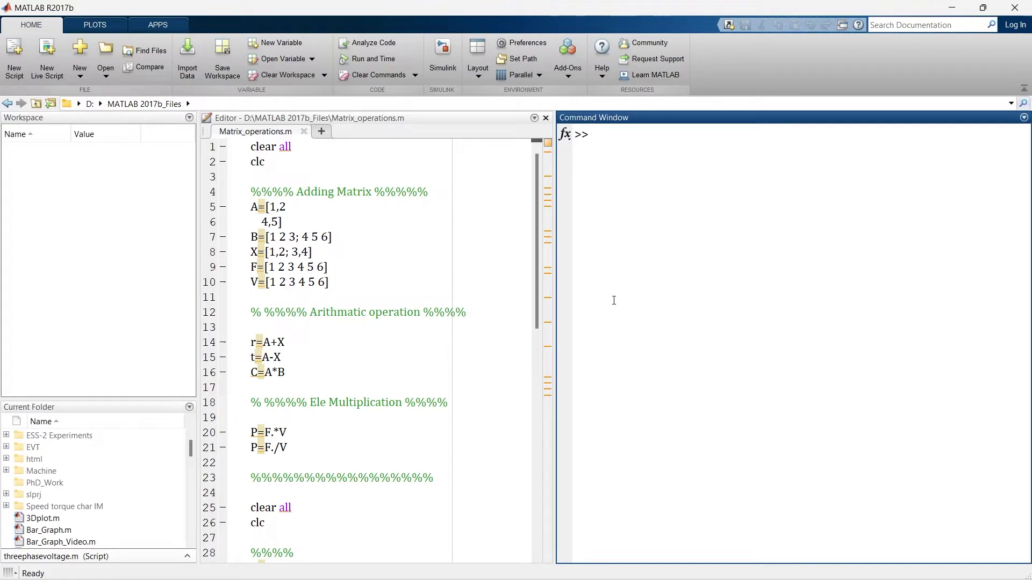
Try the Default desktop layout, then restore My Layout.
click(50, 201)
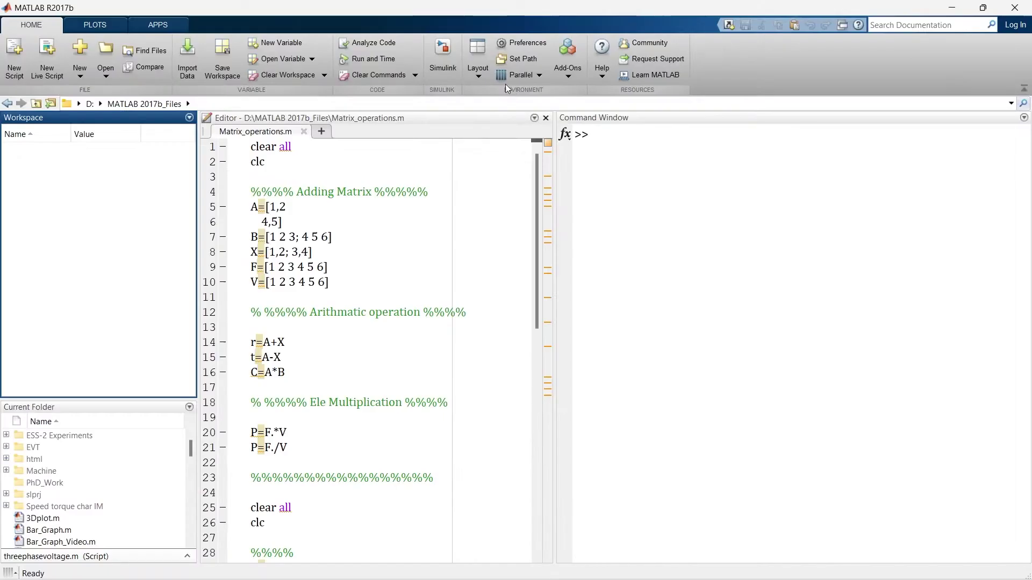
click(477, 79)
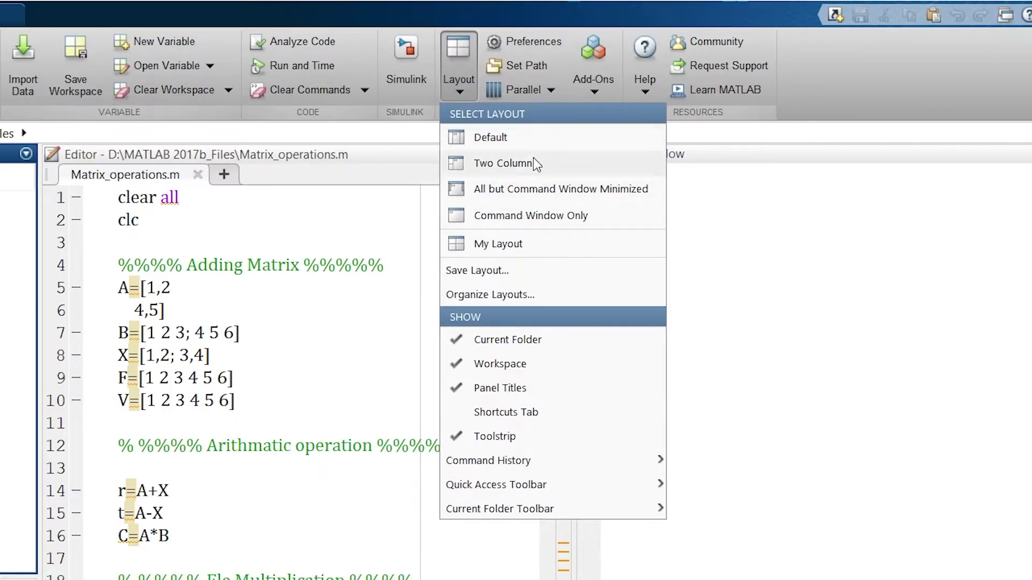
click(533, 140)
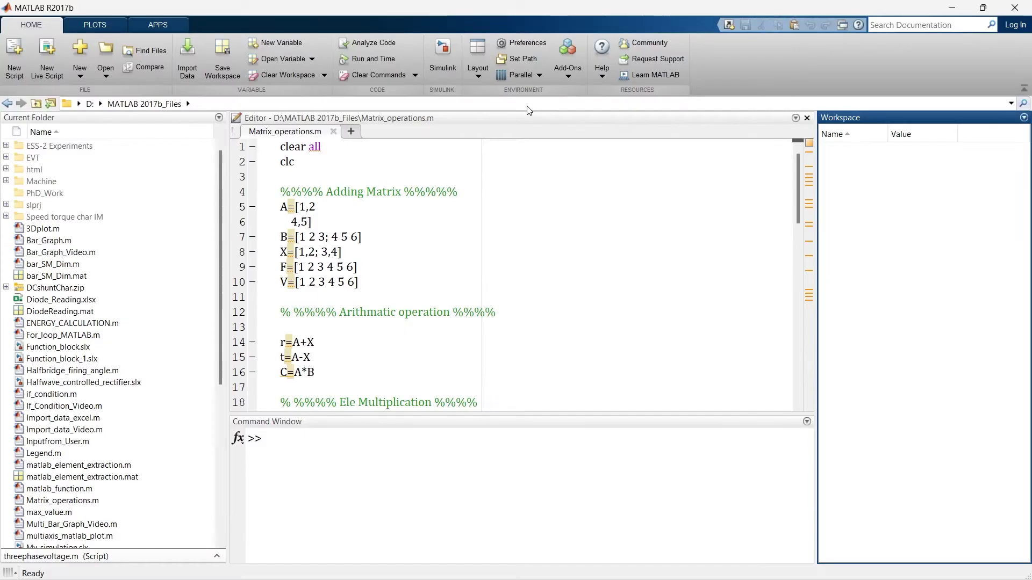
click(477, 78)
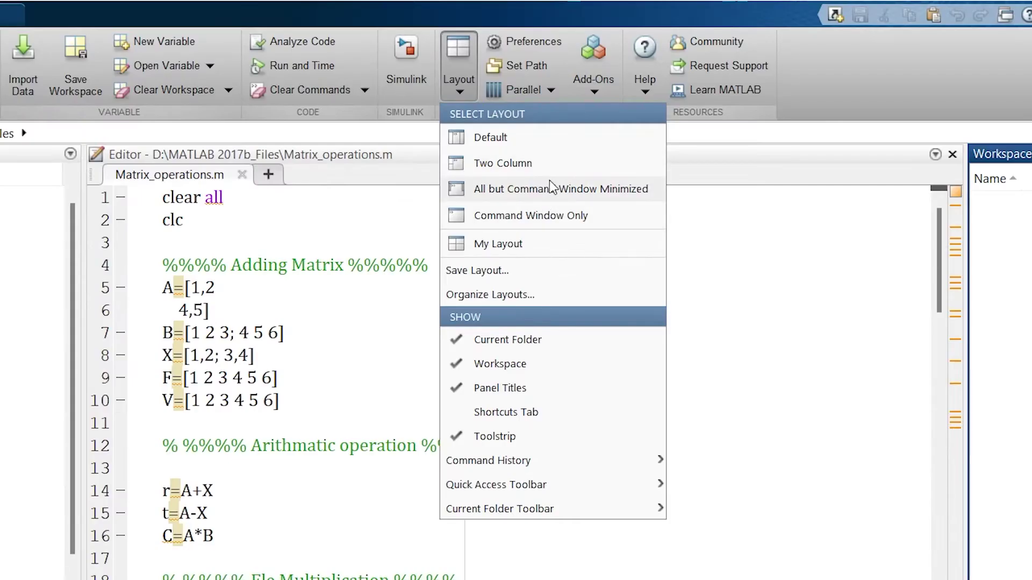
click(530, 248)
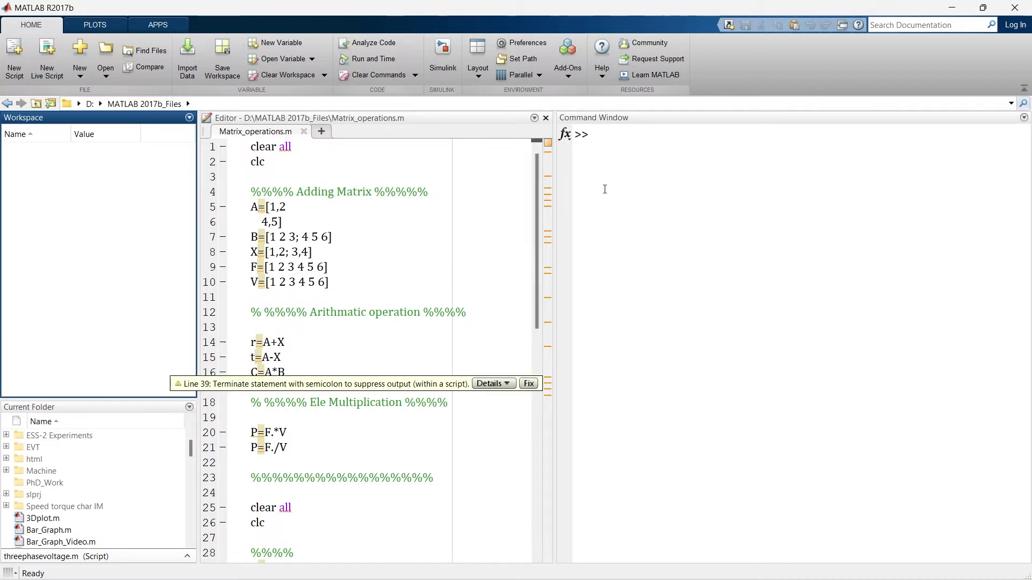
click(479, 64)
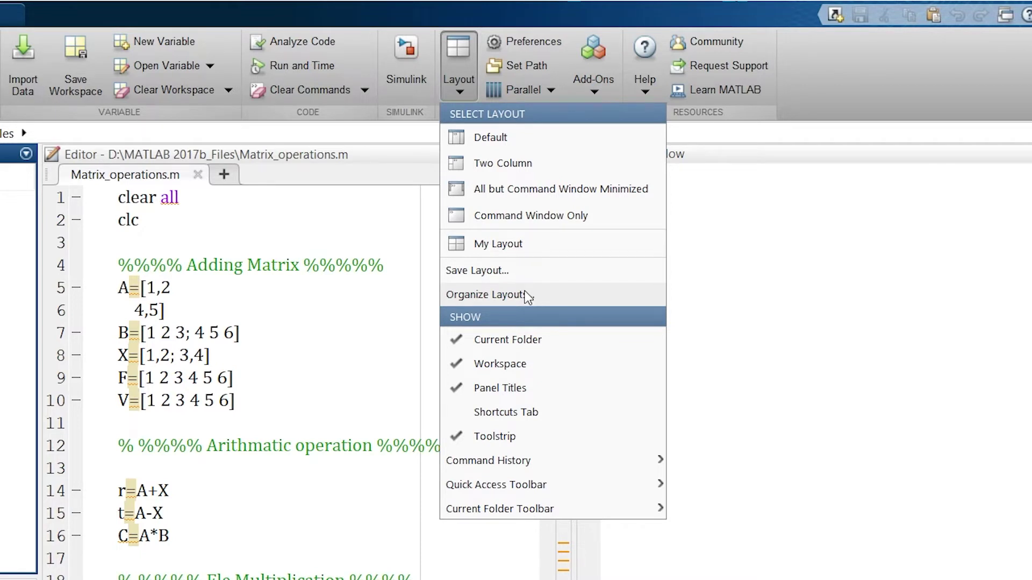
mouse_move(473, 466)
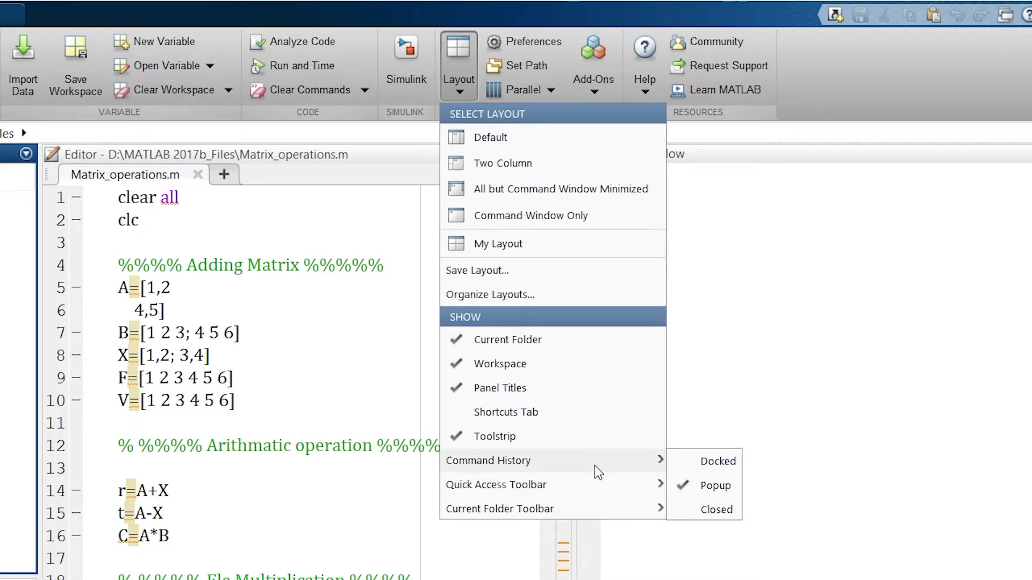
Dock the Command History below the Command Window, then switch it to Popup only.
click(704, 469)
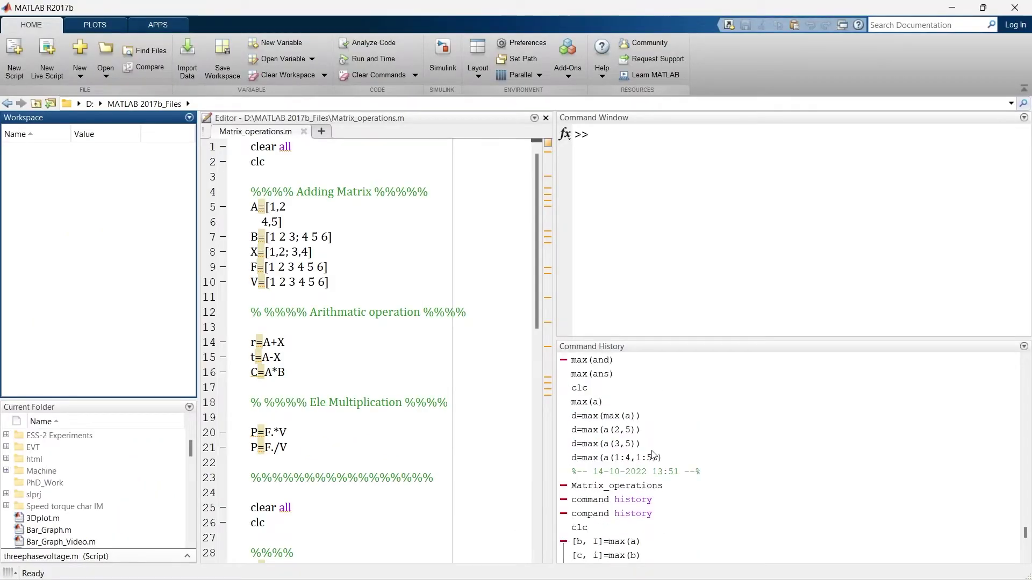
scroll(653, 454, down, 5)
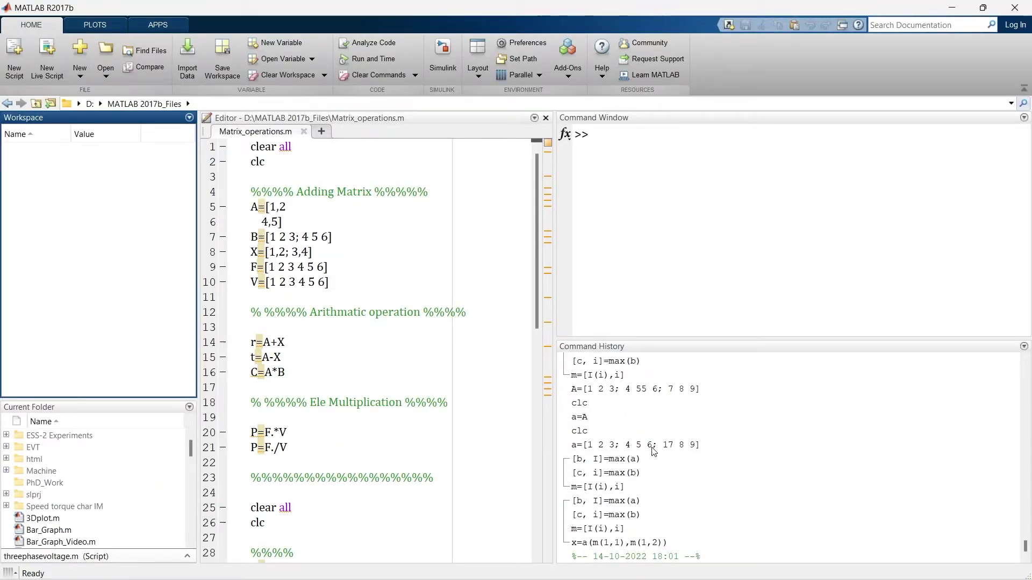
click(472, 70)
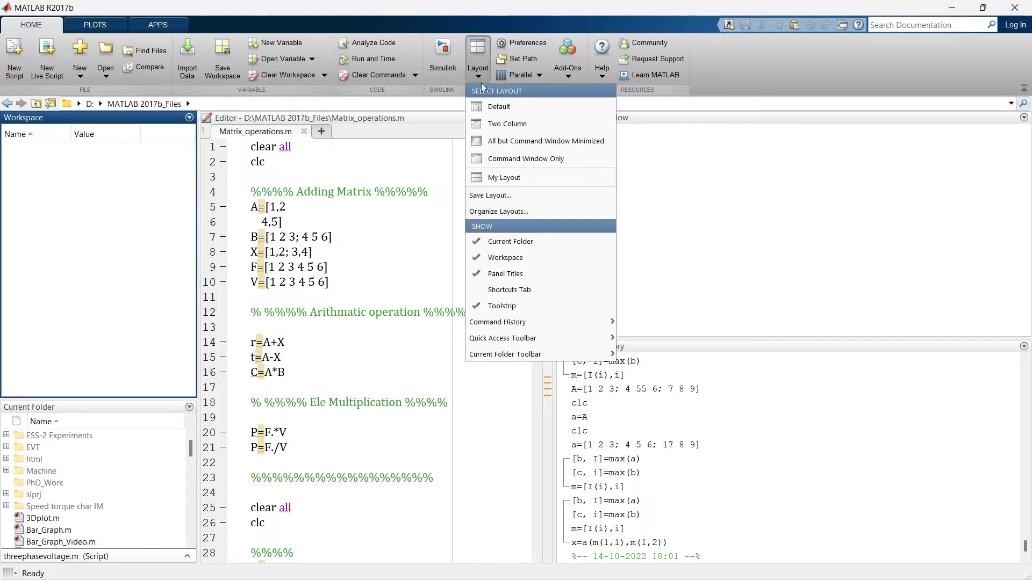
mouse_move(563, 325)
click(643, 338)
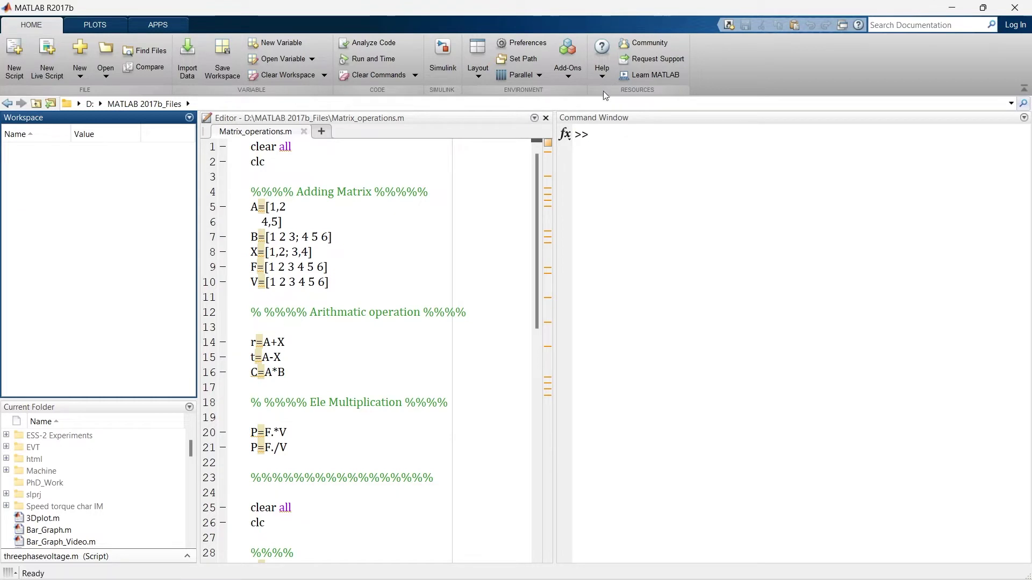
In Colors preferences, uncheck Use system colors and apply white text on black background.
click(534, 47)
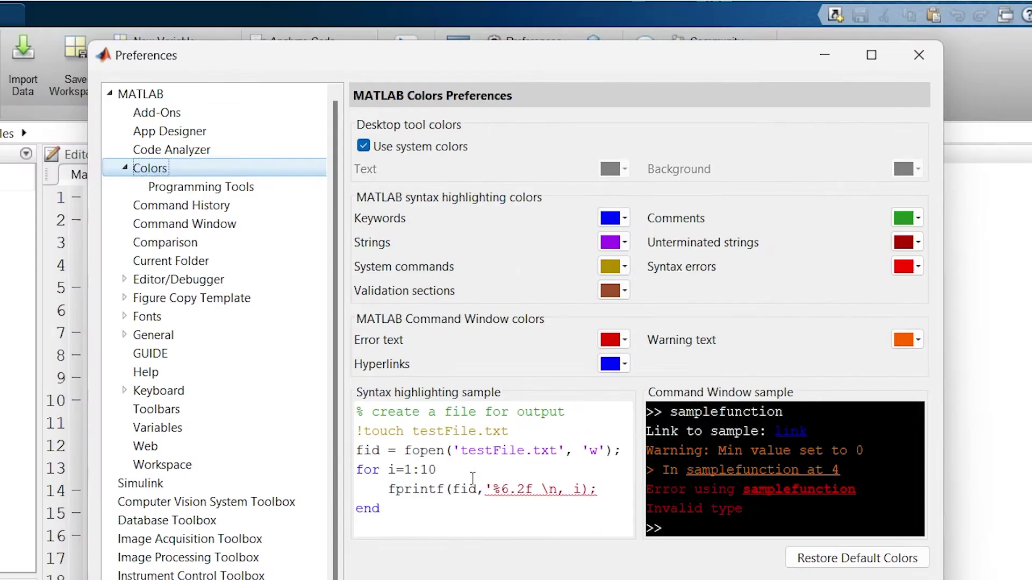
click(361, 145)
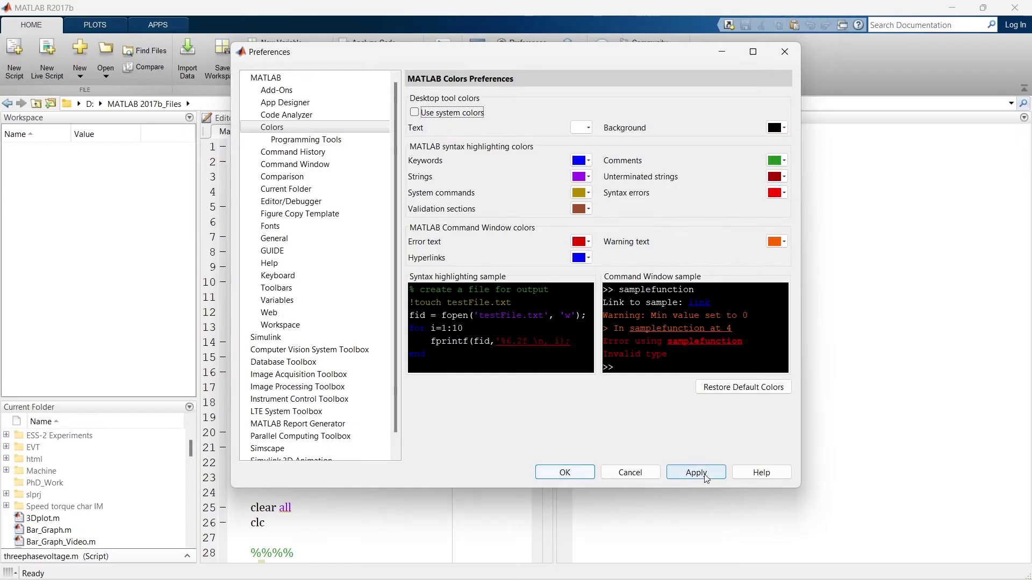
click(695, 473)
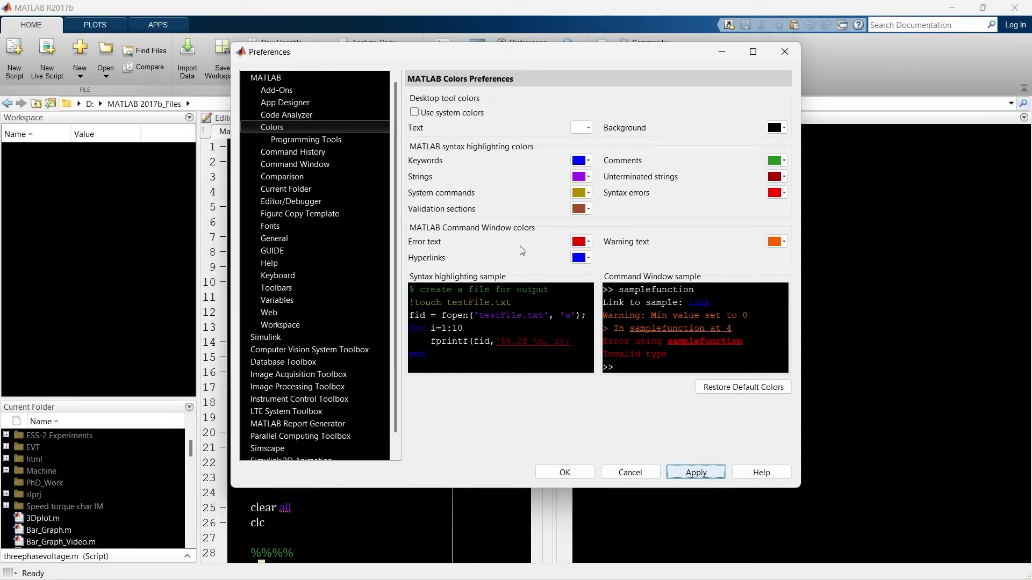
drag(308, 57, 466, 68)
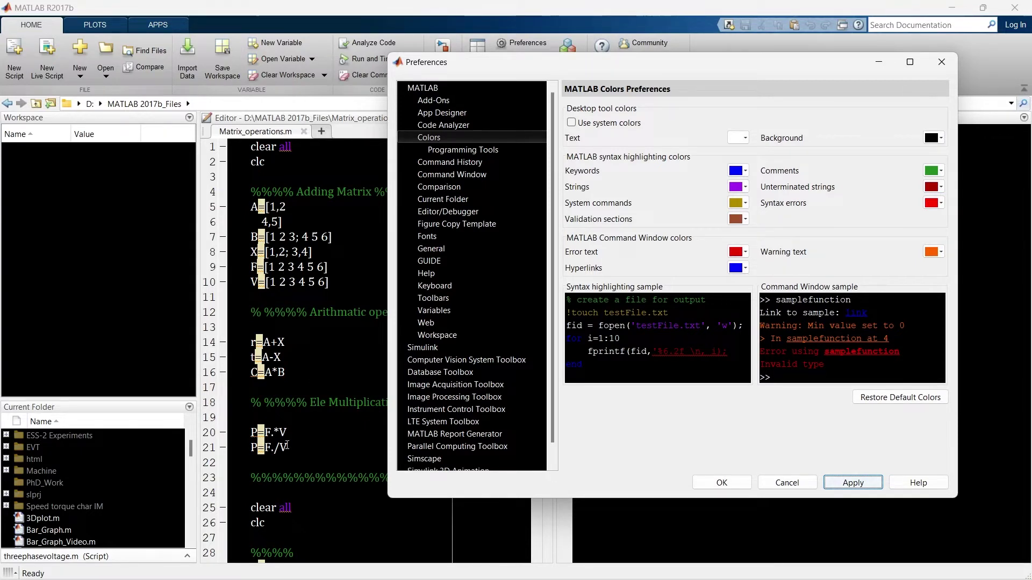
Apply blue desktop text colour, then revert the text to white.
click(747, 138)
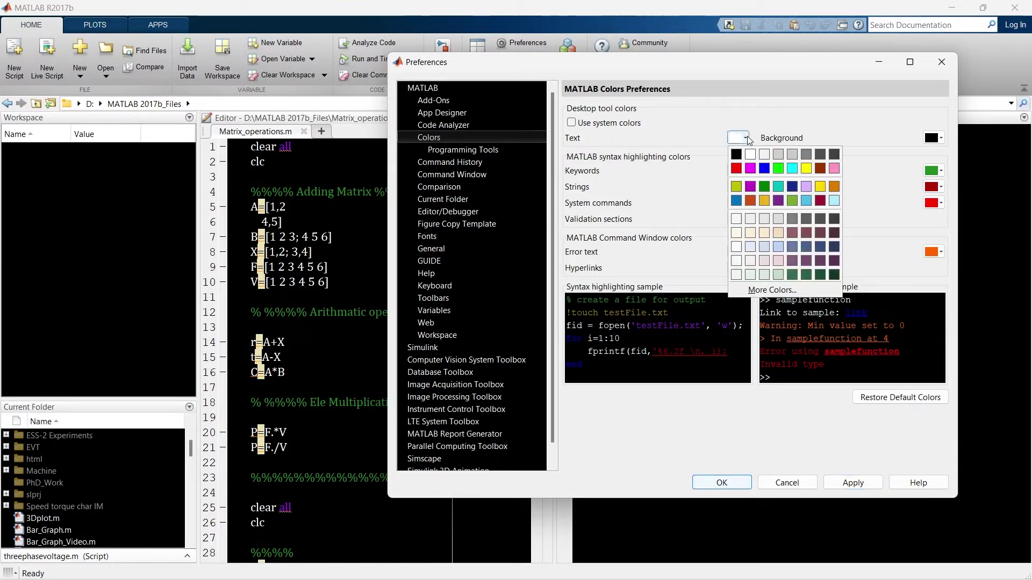
click(764, 168)
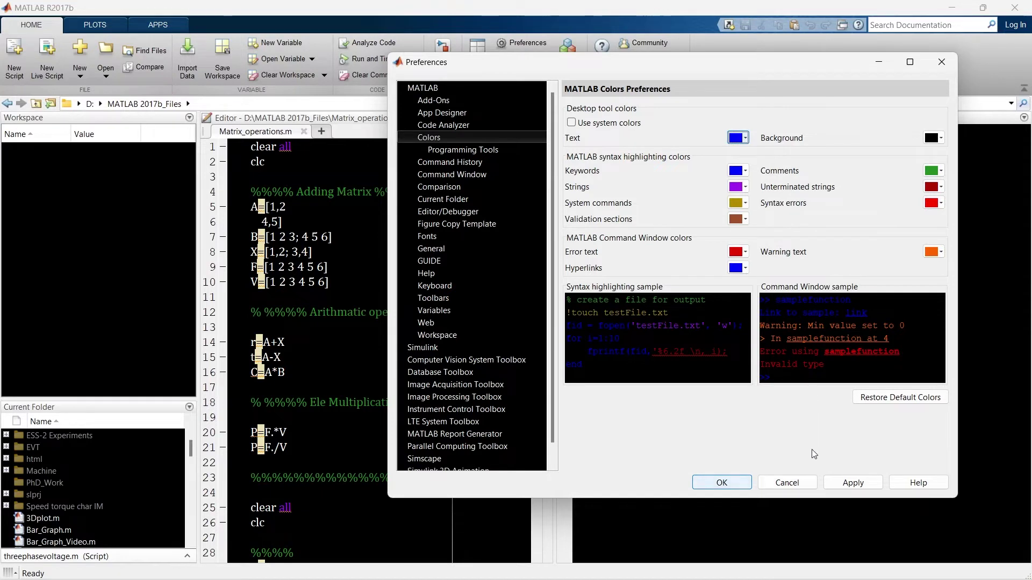
click(853, 482)
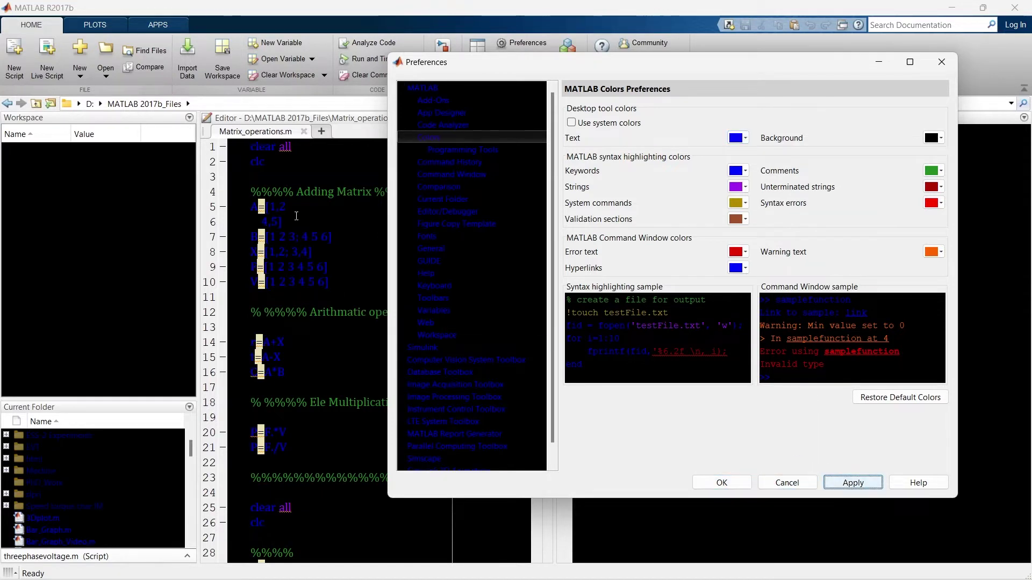
click(738, 138)
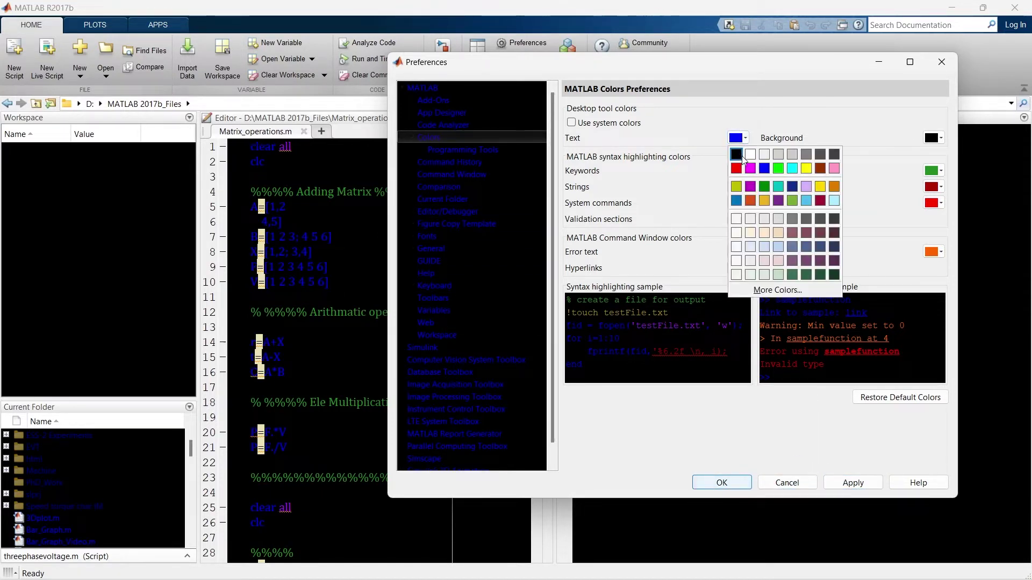
click(748, 155)
click(852, 483)
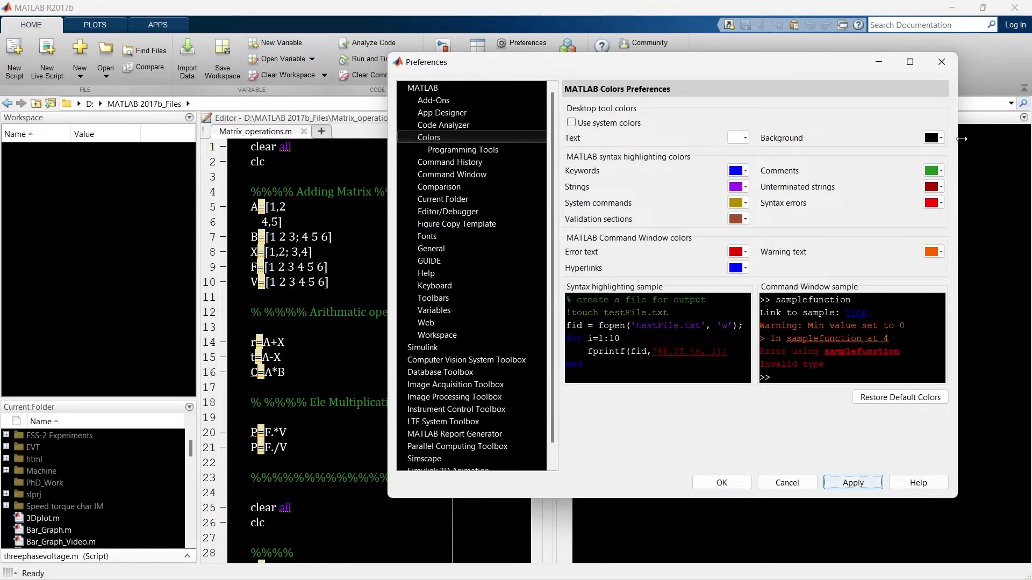
Apply a magenta background, revert it to black, then re-enable Use system colors.
click(934, 138)
click(942, 171)
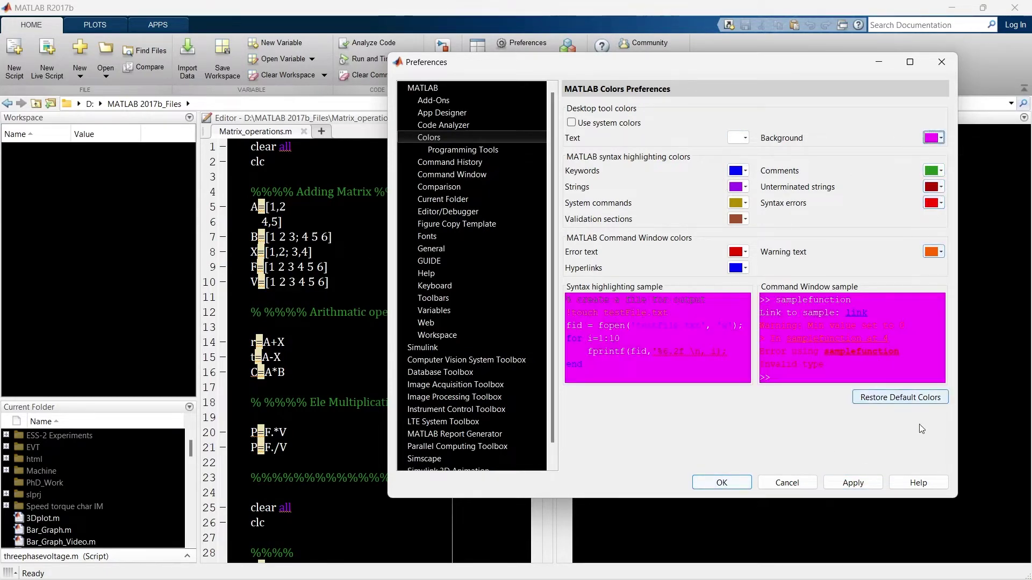
click(860, 486)
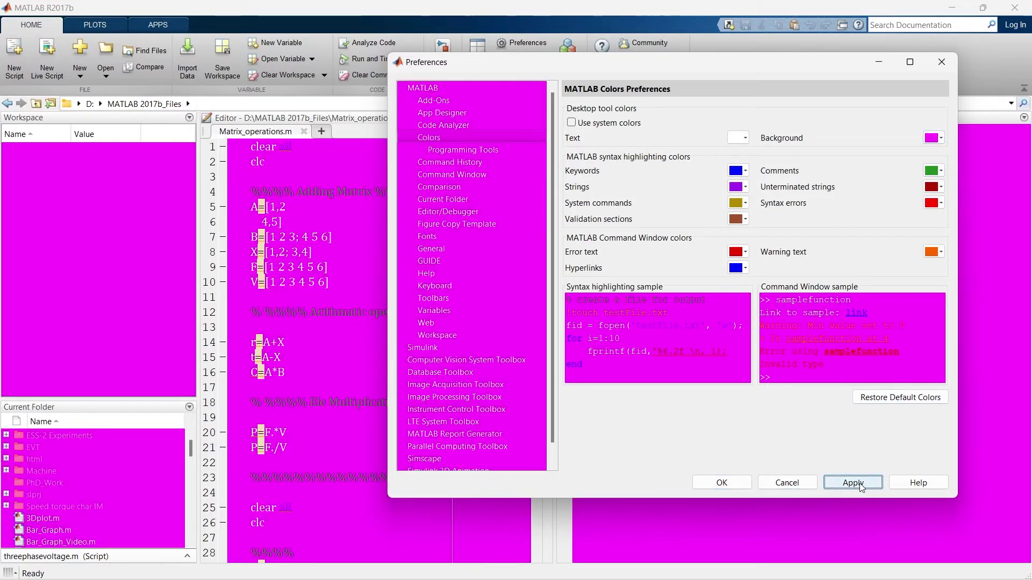
click(938, 141)
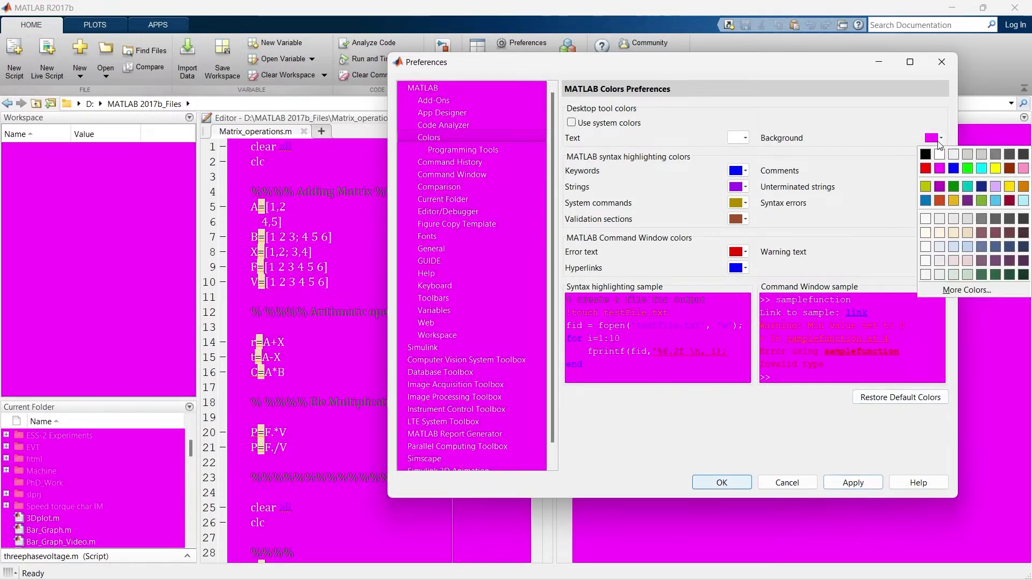
click(924, 155)
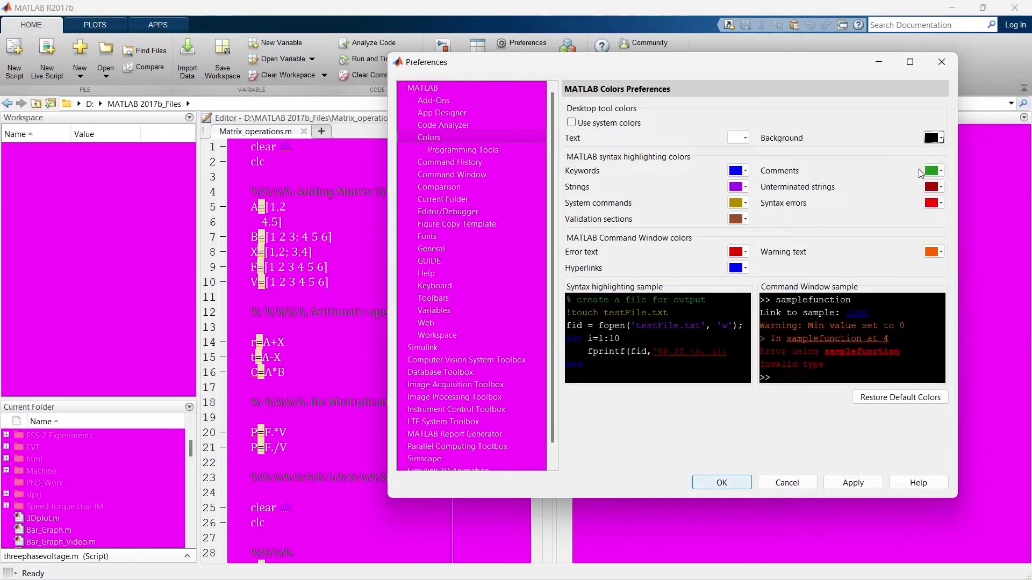
click(843, 481)
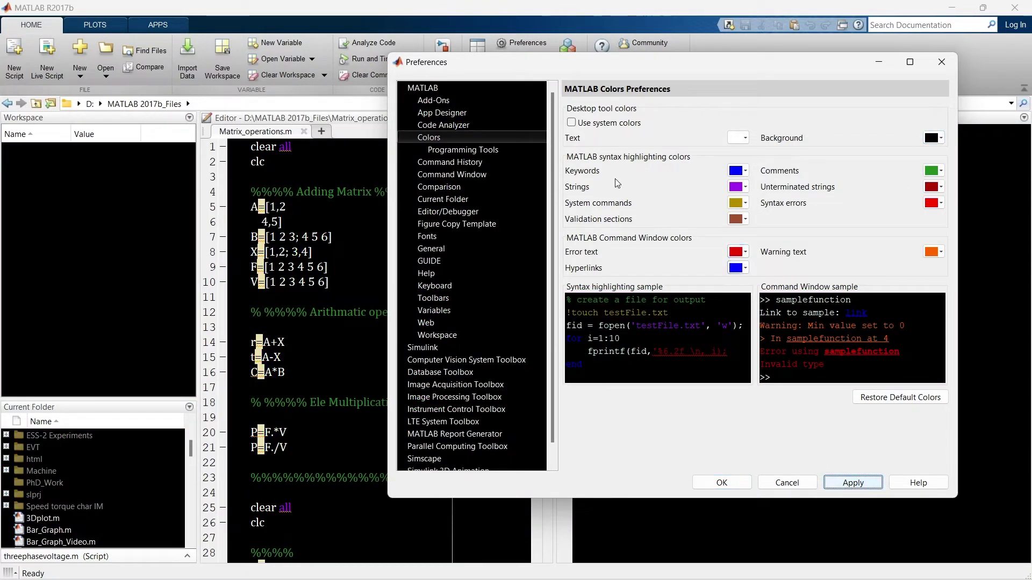
click(609, 126)
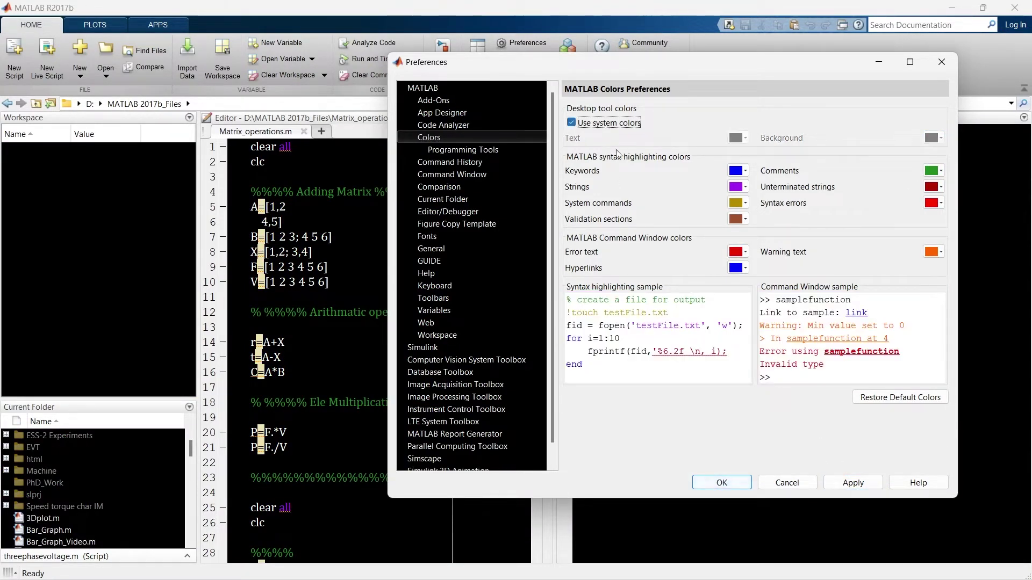
Apply system colours, then try magenta keyword highlighting before setting keywords back to blue.
click(853, 482)
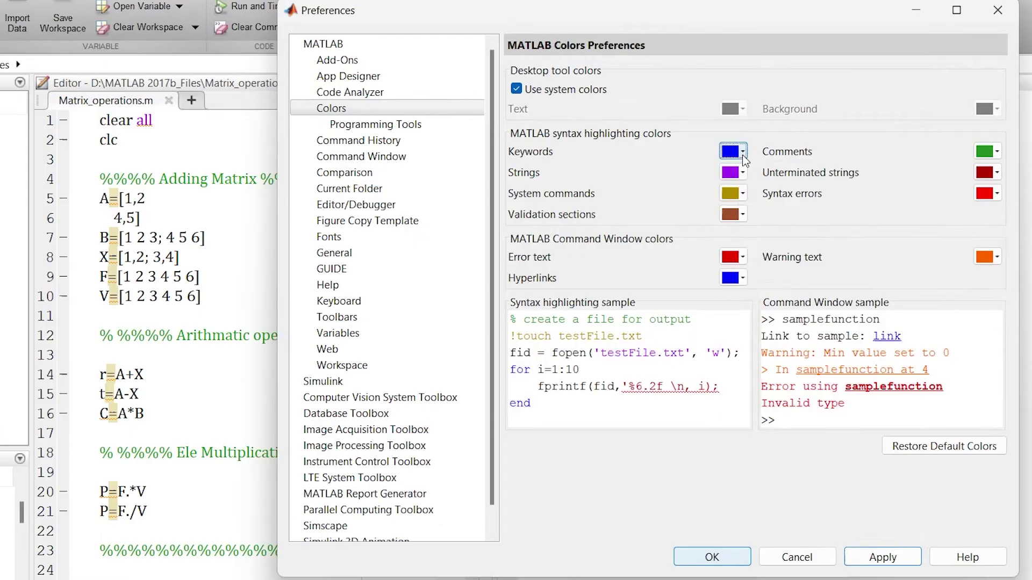
click(743, 155)
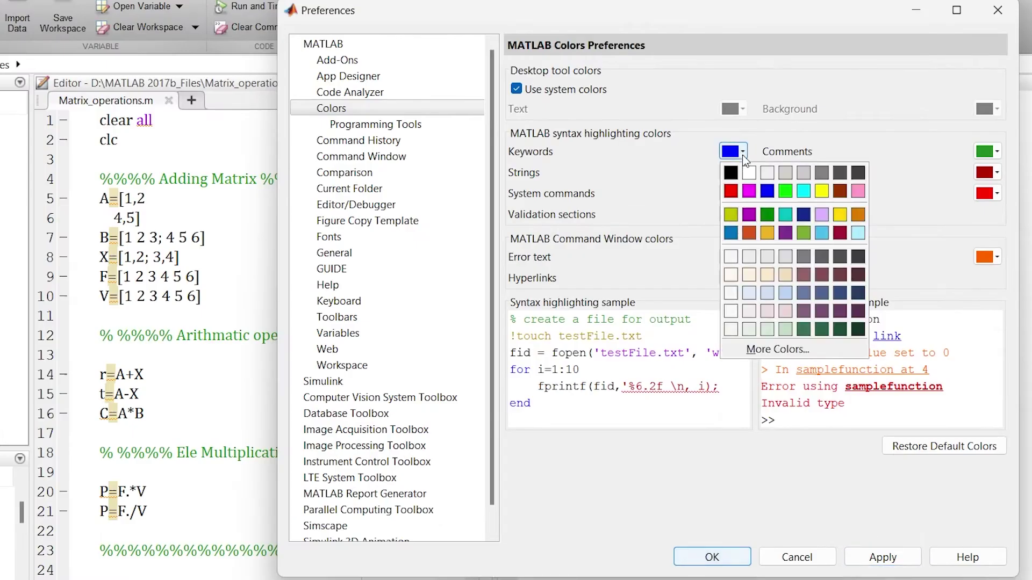
click(749, 185)
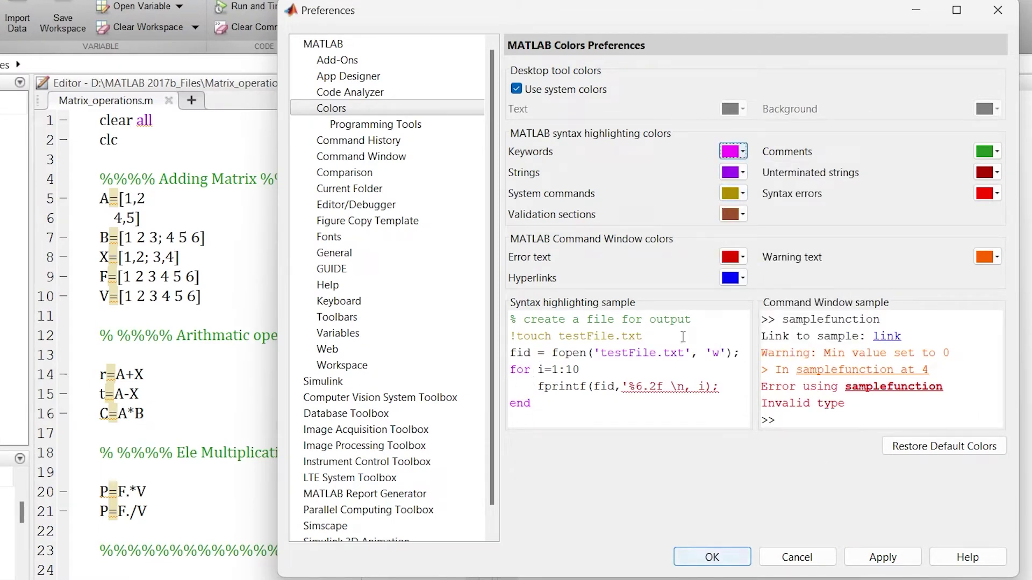
click(733, 151)
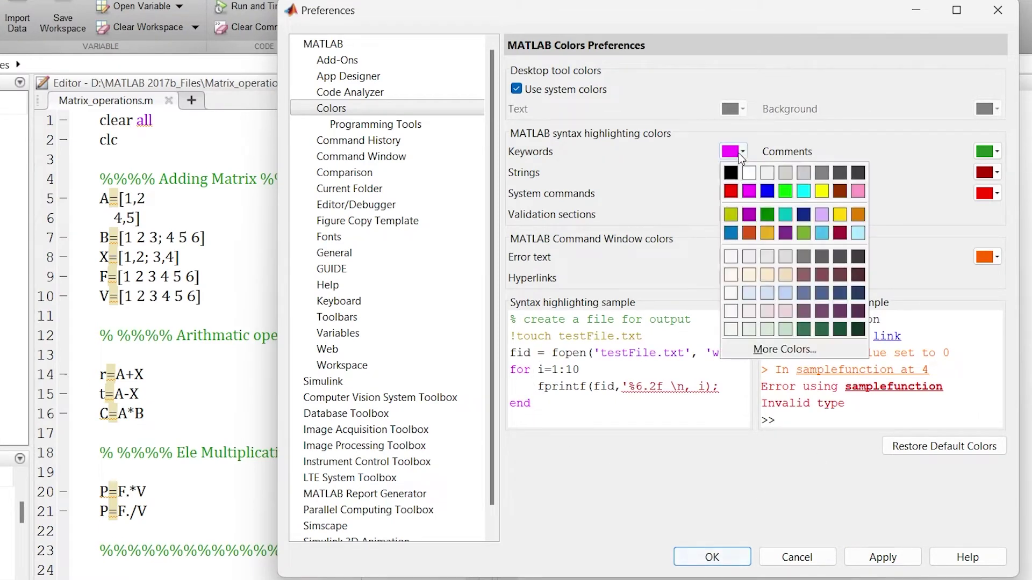
click(767, 190)
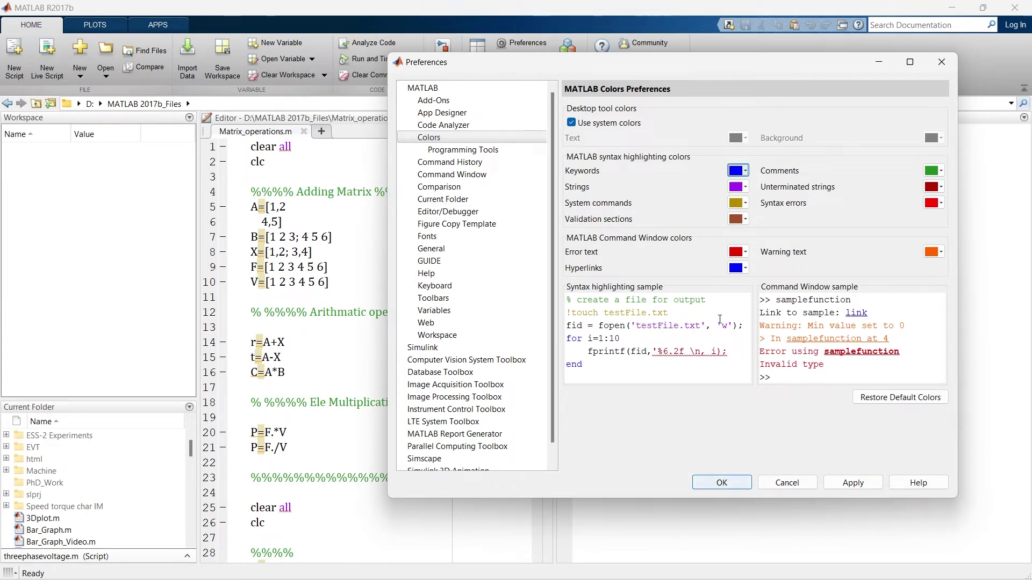
Try purple and black for string highlighting, then settle on magenta.
click(738, 187)
click(751, 236)
click(738, 187)
click(736, 204)
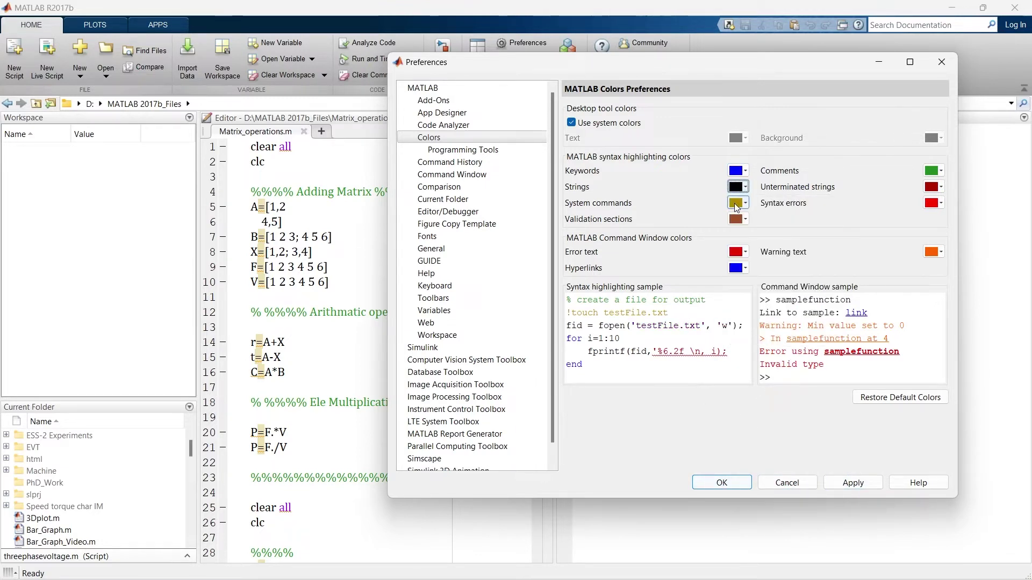
click(738, 187)
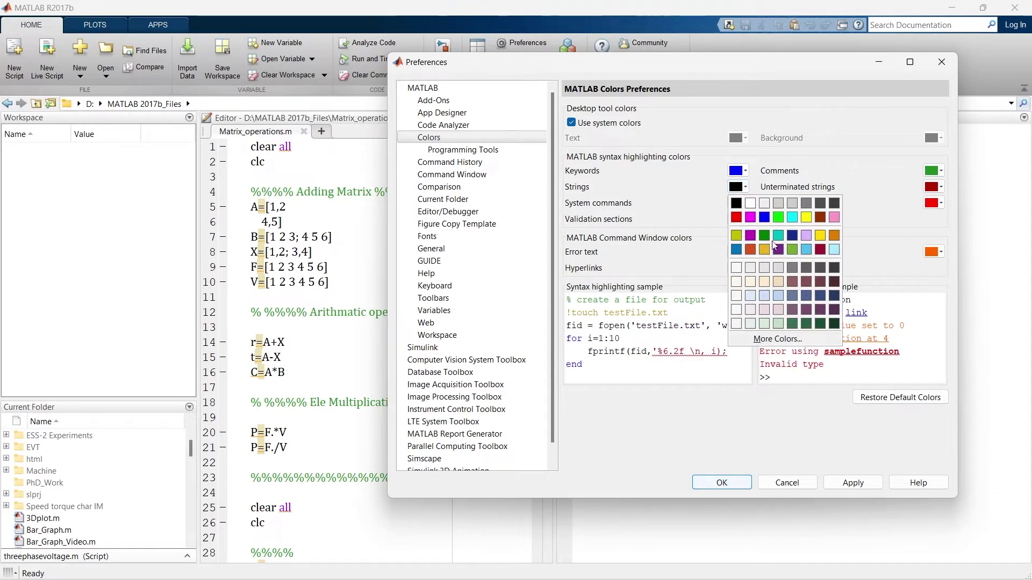
click(750, 217)
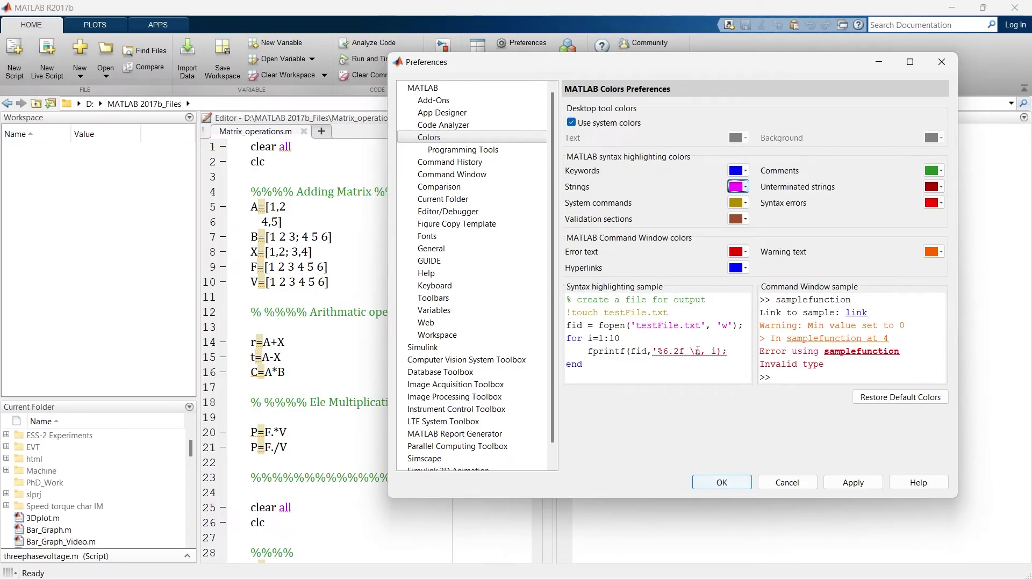
click(937, 171)
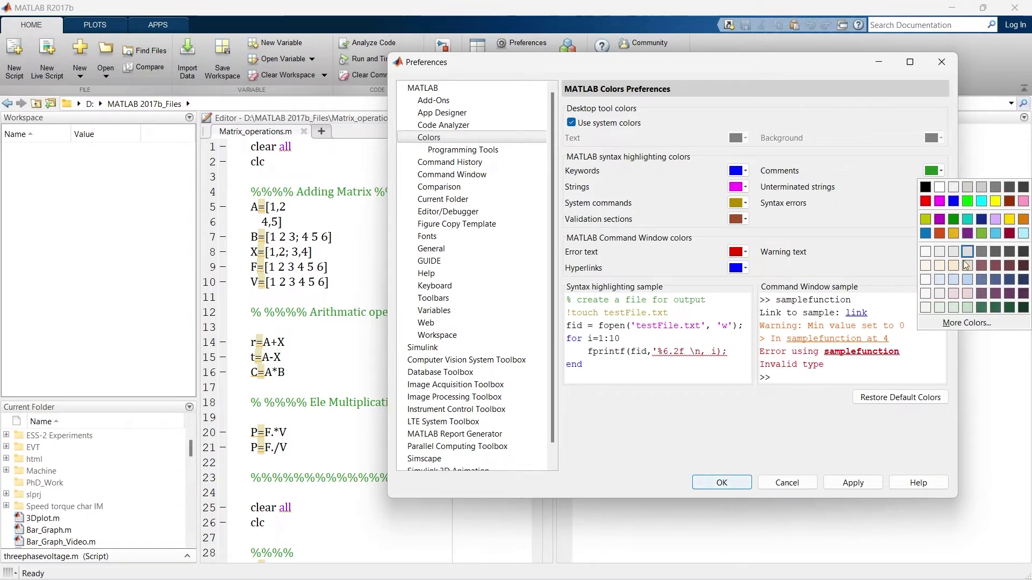
click(983, 329)
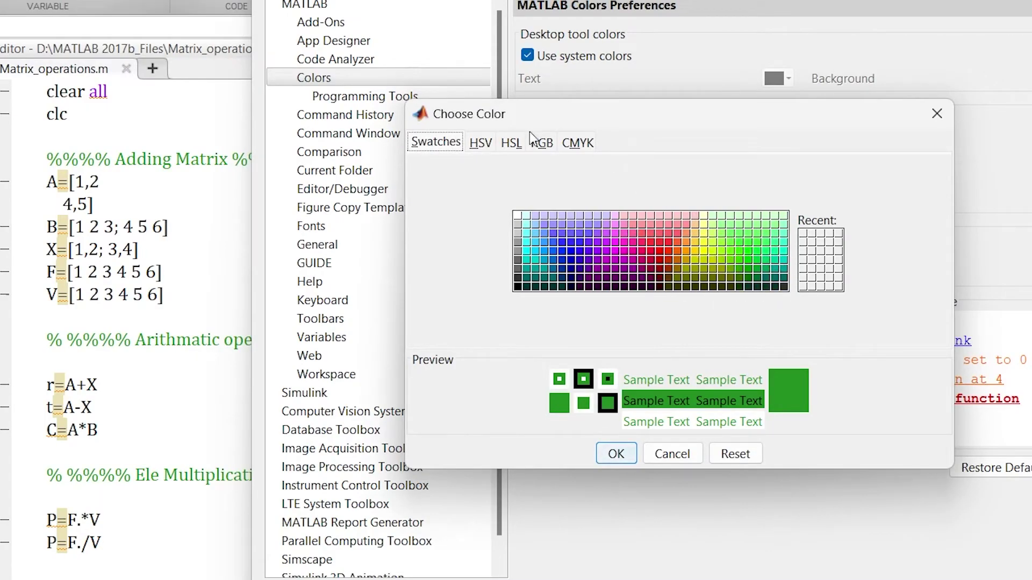
click(481, 144)
click(511, 144)
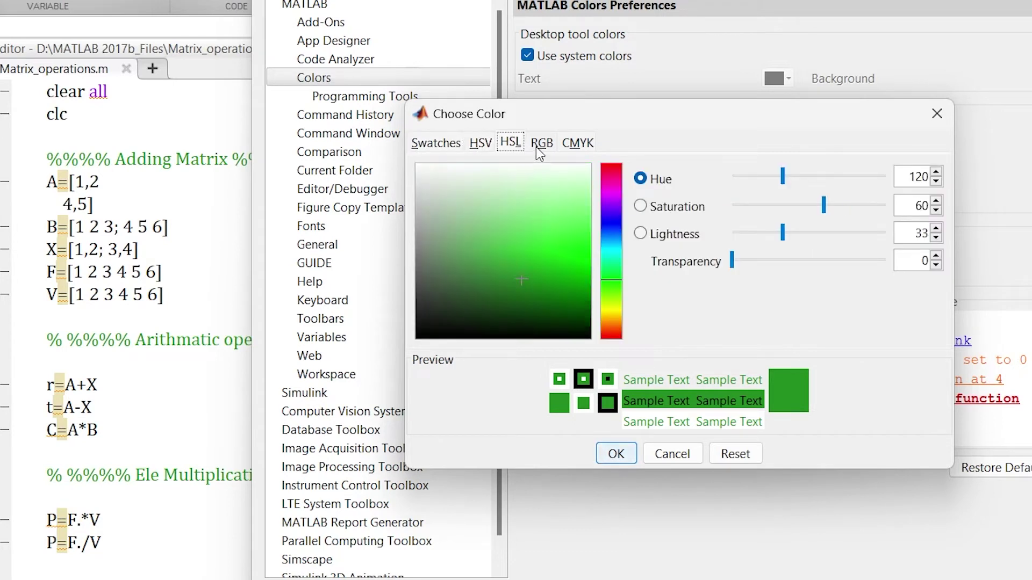
click(537, 146)
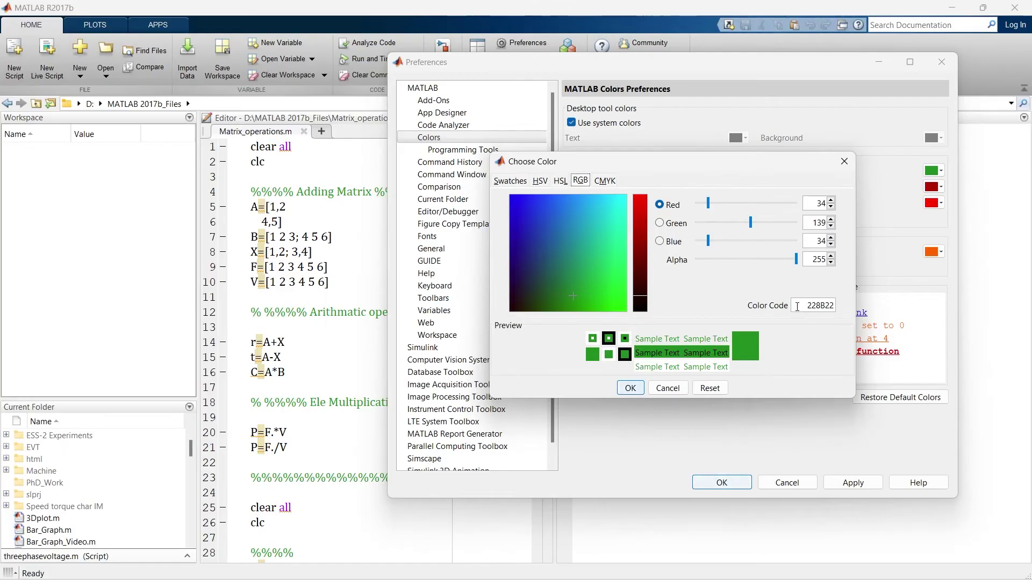
click(843, 161)
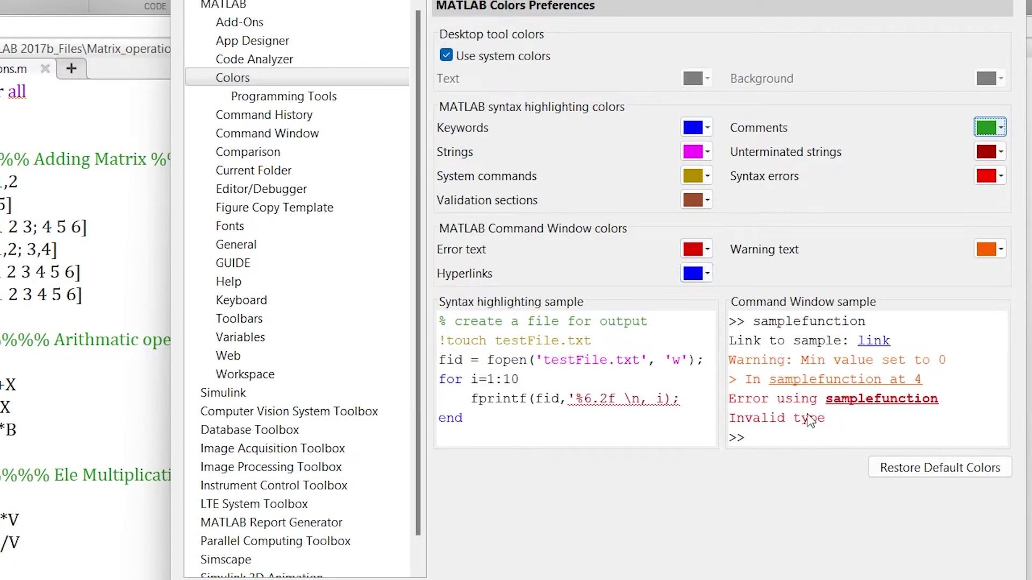
Set error text colour to blue, then back to red.
click(705, 249)
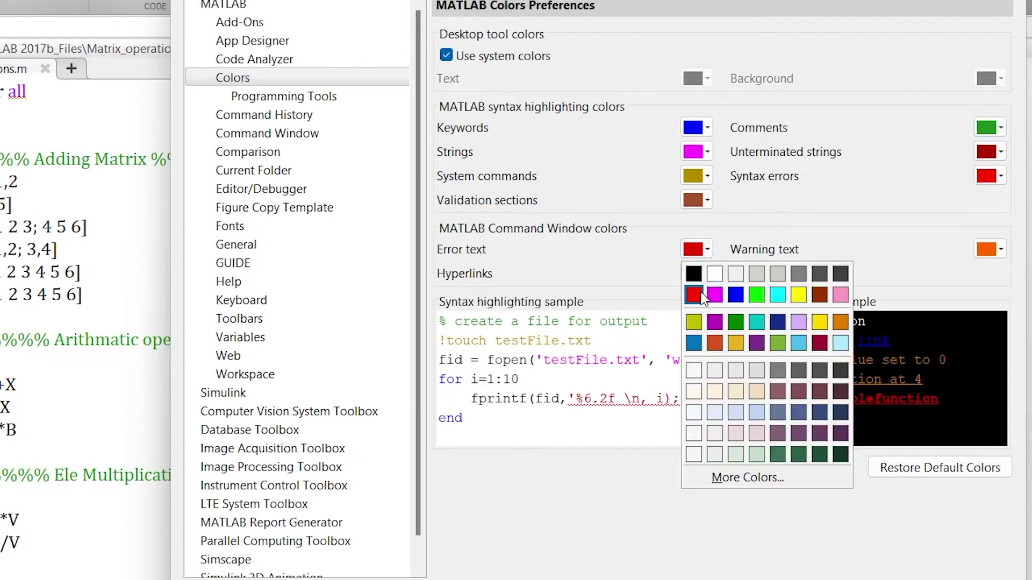
click(734, 295)
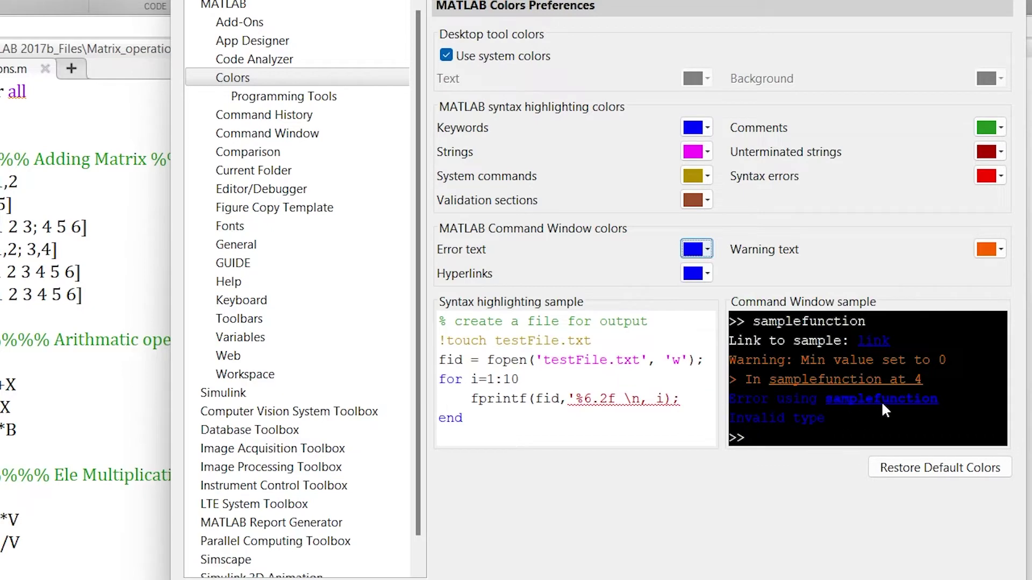
click(705, 250)
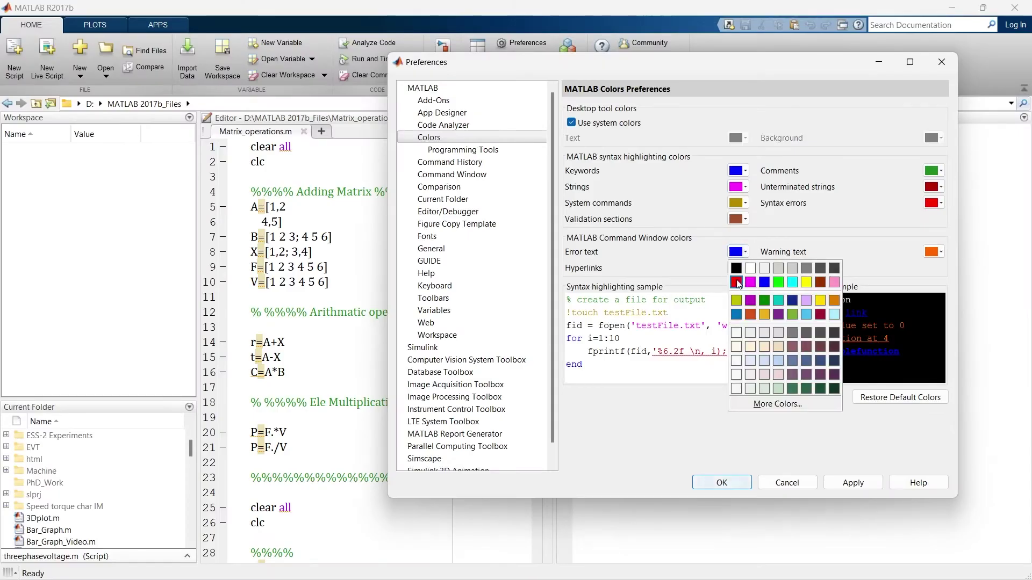
click(693, 298)
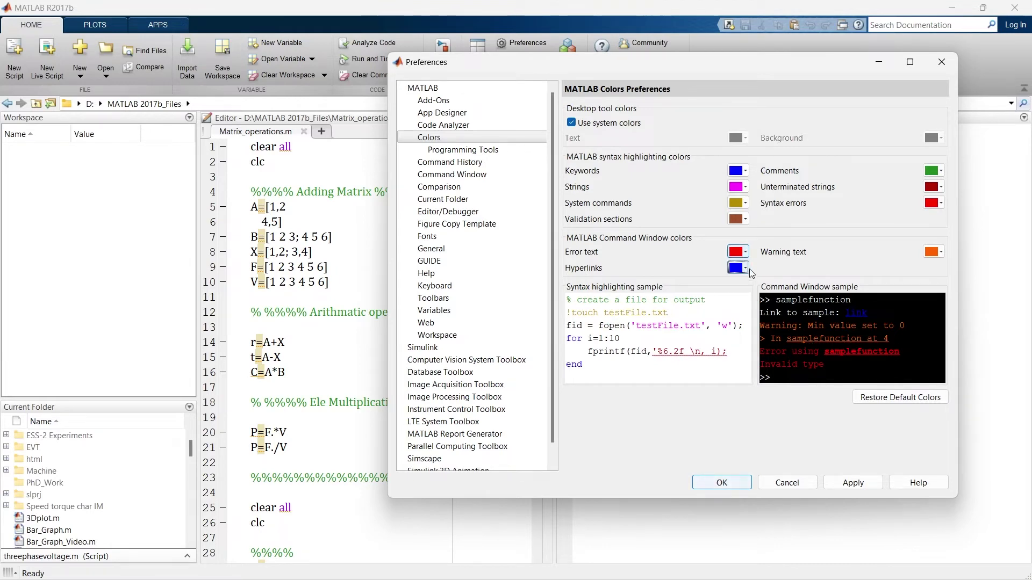
Try white, black, and finally pink for hyperlink colour.
click(747, 268)
click(785, 333)
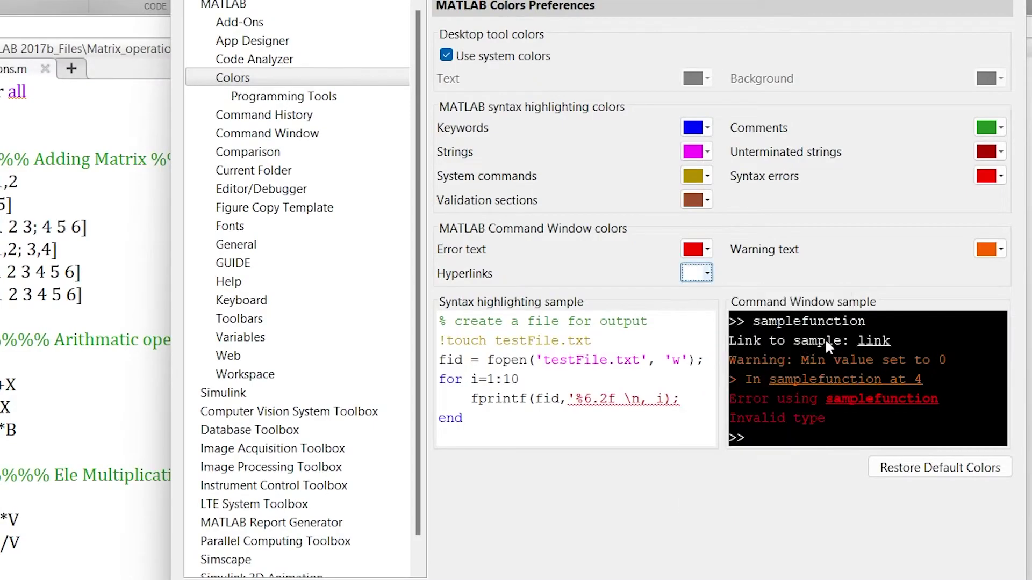
click(706, 274)
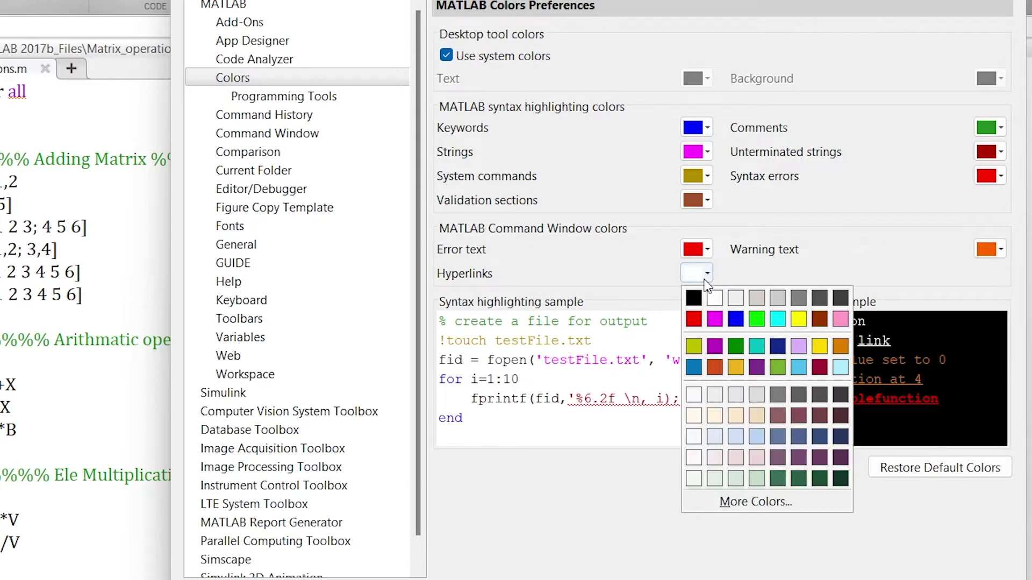
click(692, 295)
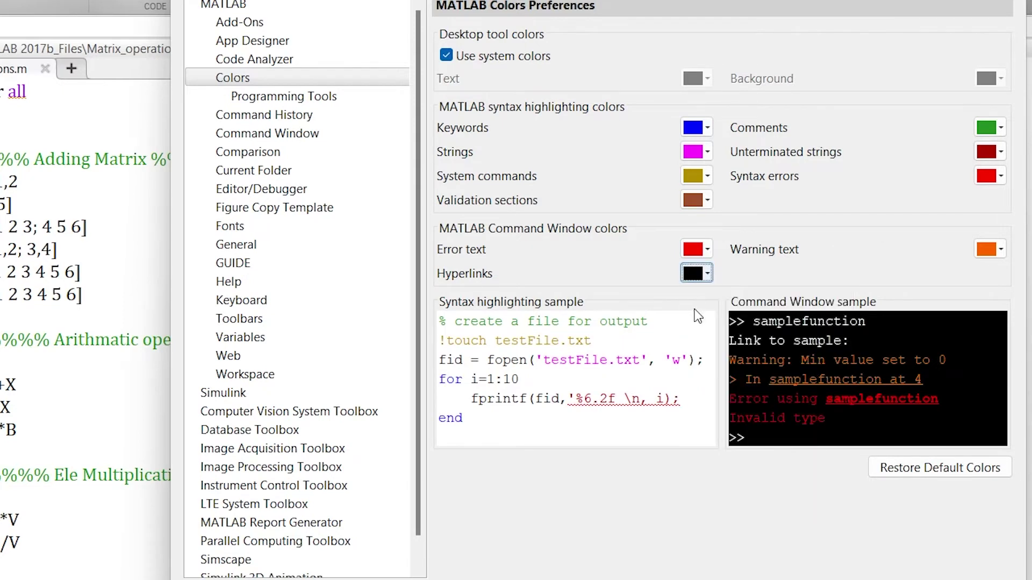
click(708, 275)
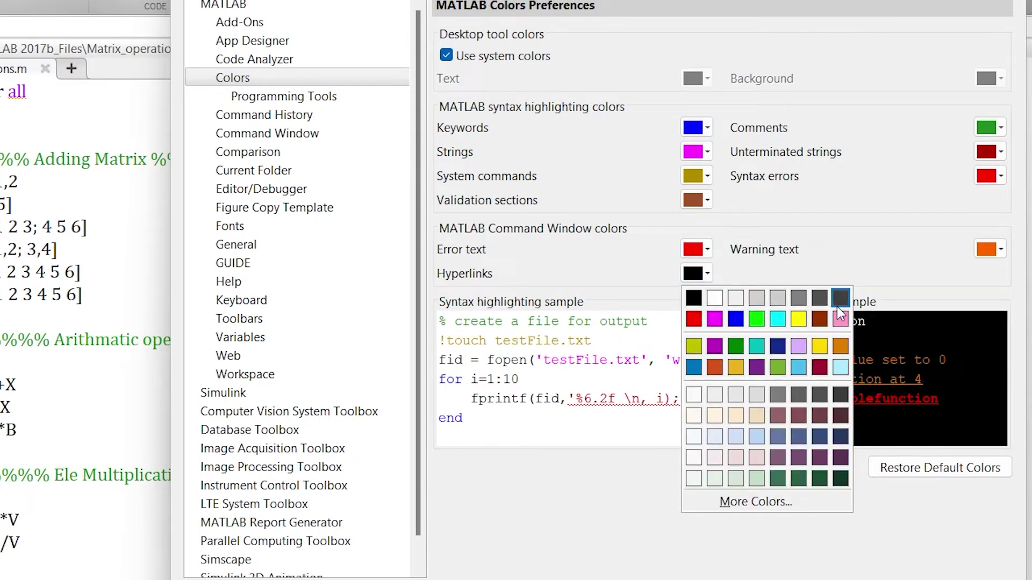
click(839, 320)
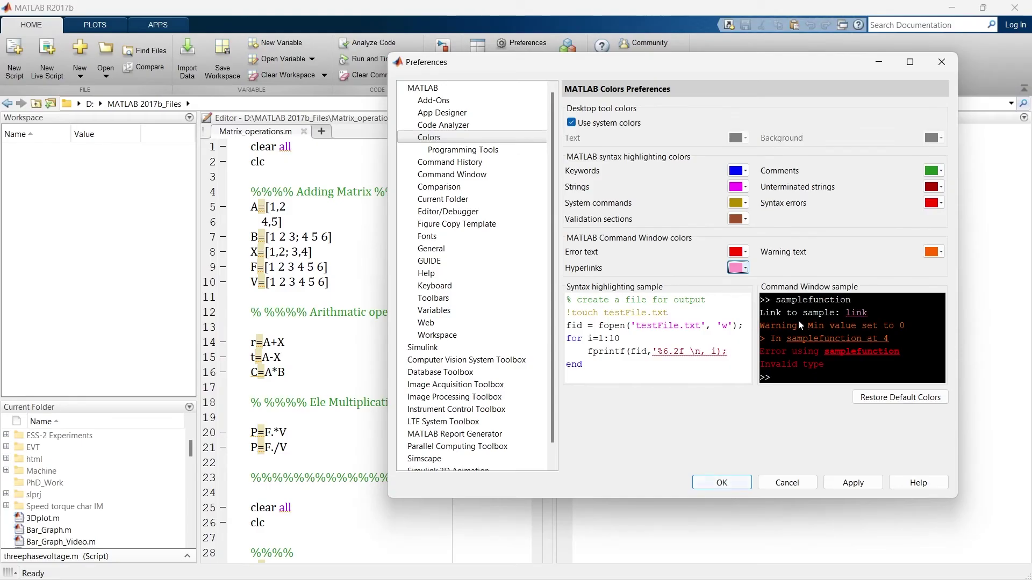
Pick orange-red for warning text, then cancel the preferences discarding the changes.
click(933, 252)
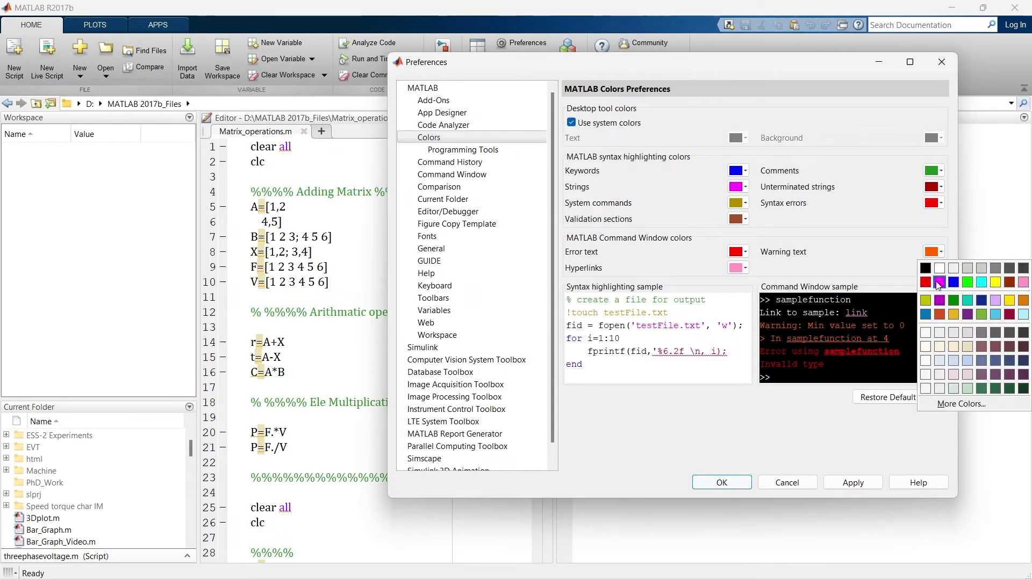
click(939, 314)
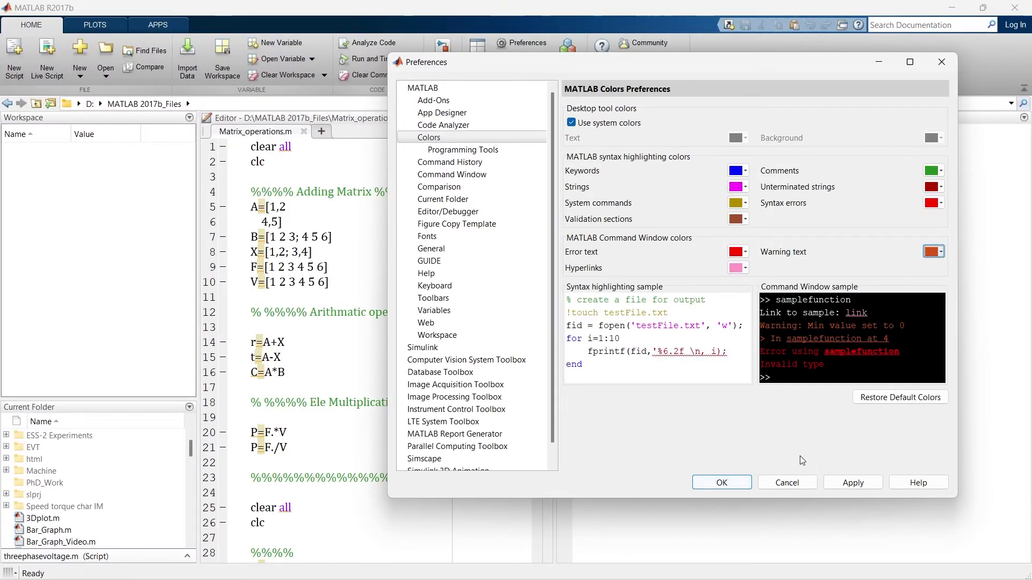
click(796, 484)
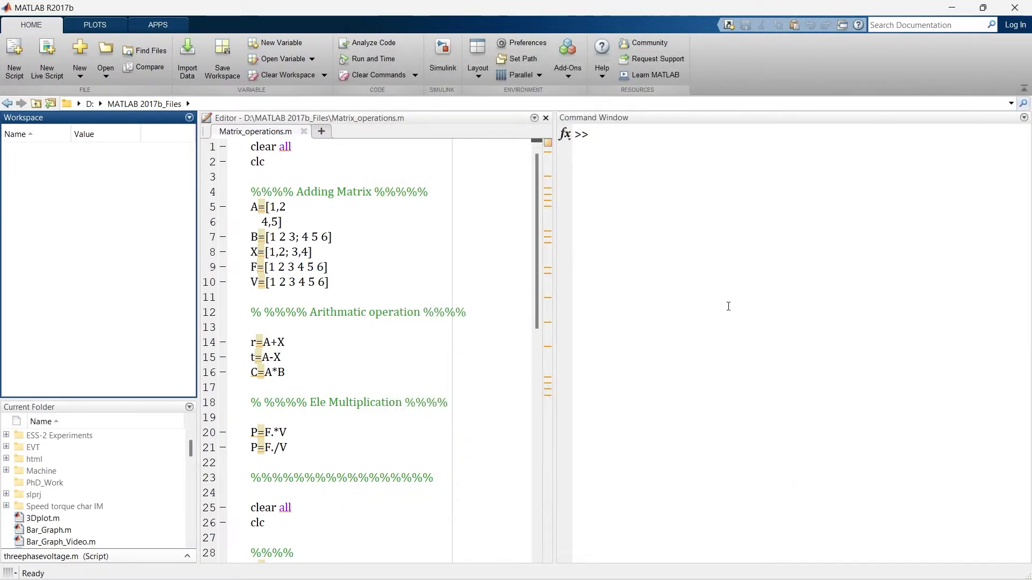
Reopen Preferences and go to the Fonts > Custom page.
click(524, 45)
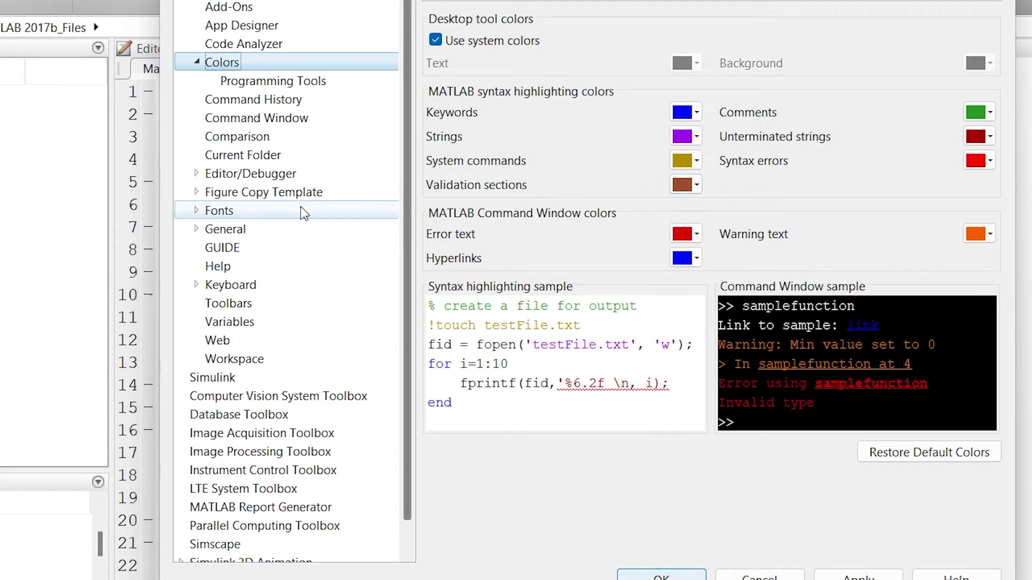
click(221, 212)
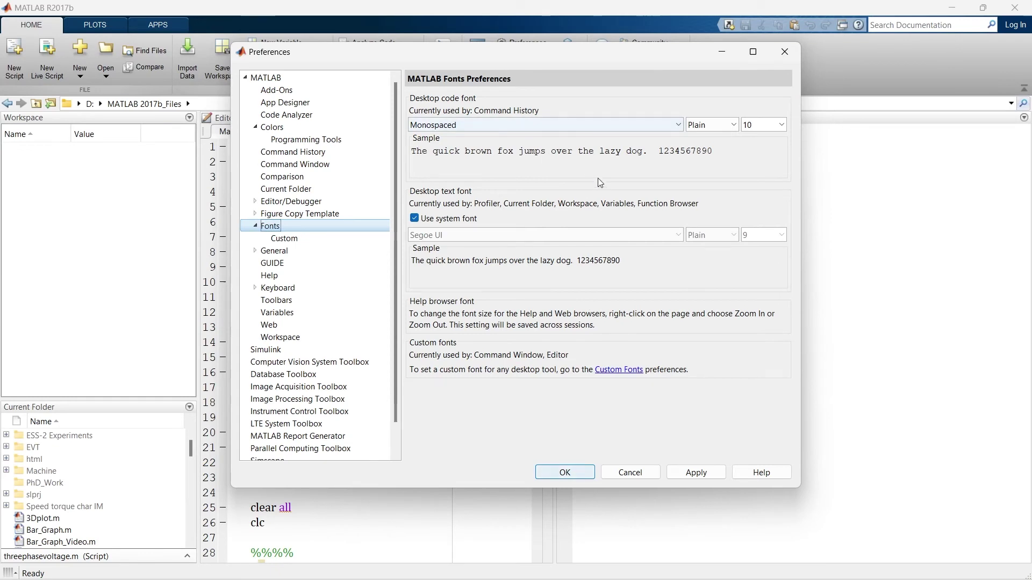
click(296, 241)
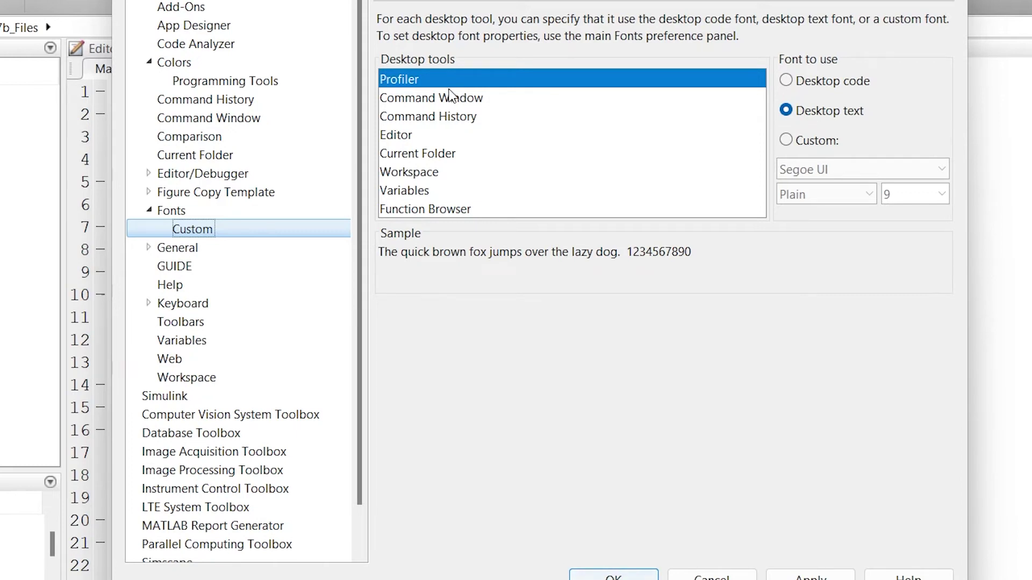
Select the Editor in the custom font list and choose the Lemon font.
click(431, 100)
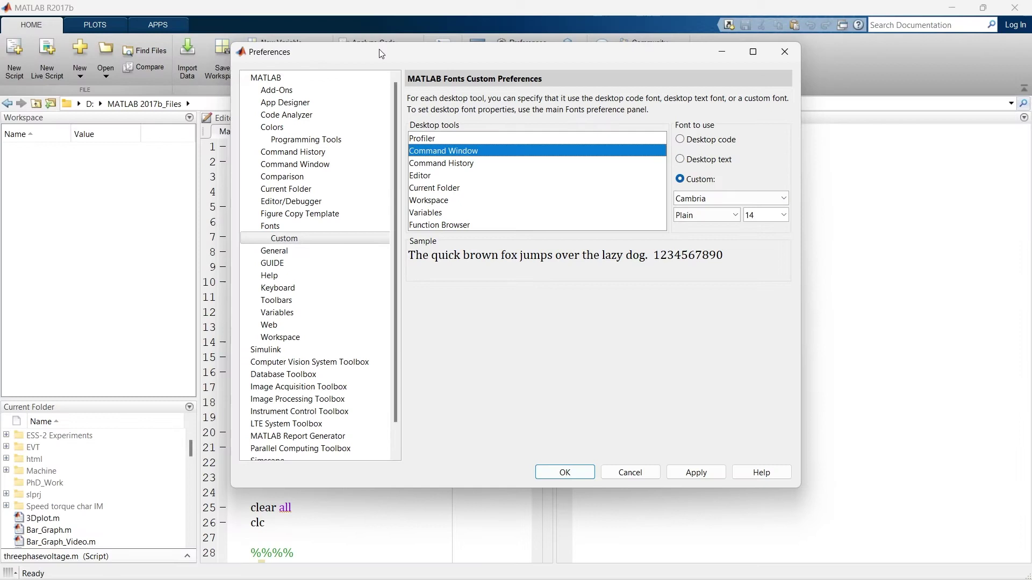
drag(378, 50, 584, 100)
click(629, 229)
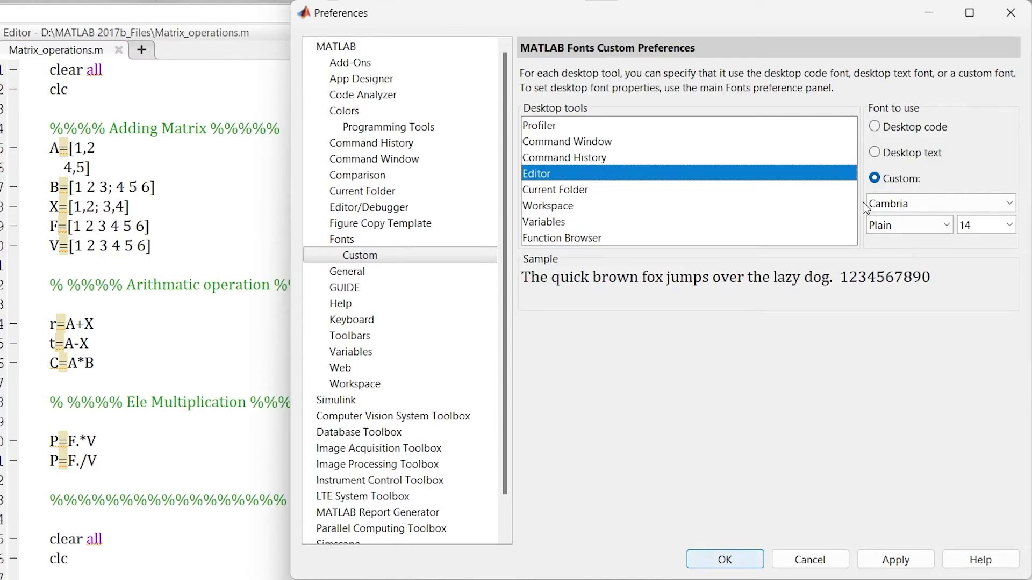
click(1010, 204)
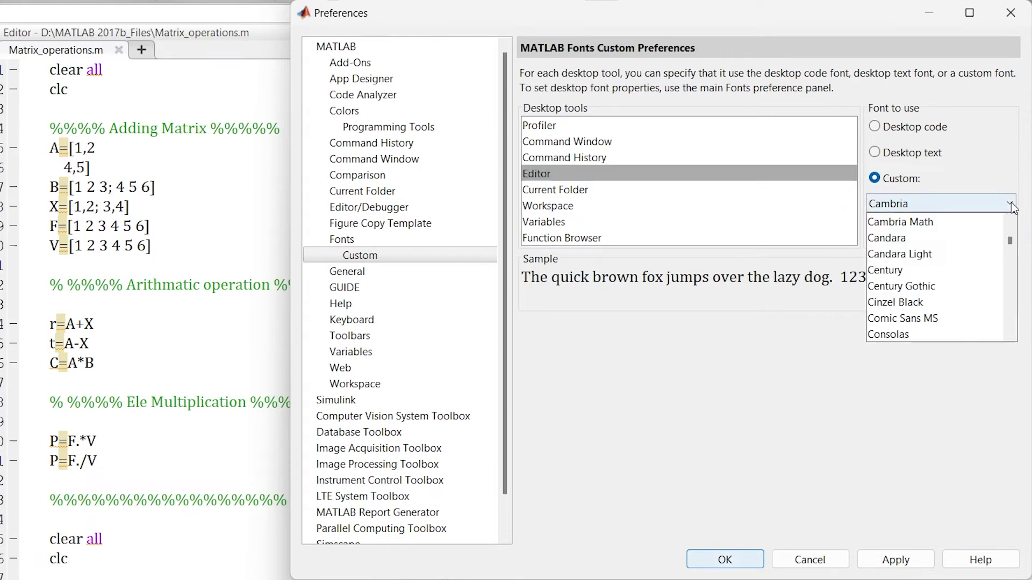
mouse_move(1010, 242)
mouse_down()
mouse_move(1014, 284)
mouse_move(1015, 256)
mouse_up()
key(l)
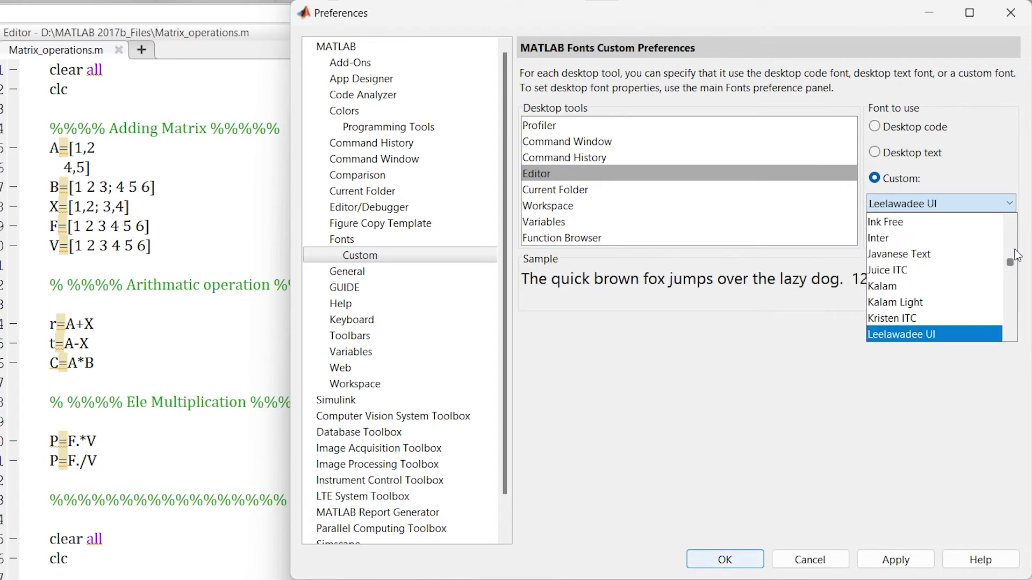
key(Down)
key(Down)
key(Return)
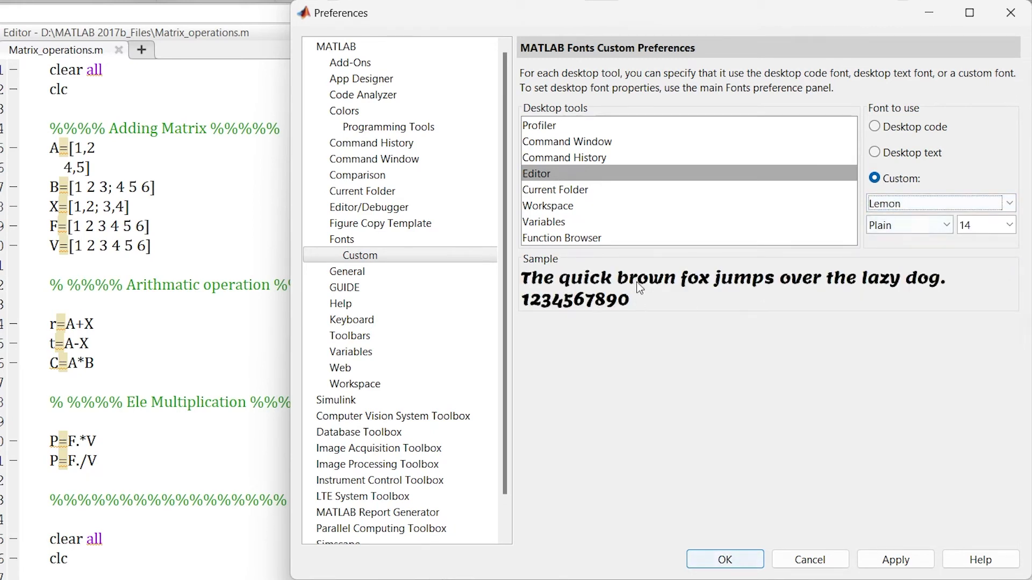
Keep Plain style and size 14, and apply the Lemon font to the Editor.
click(946, 225)
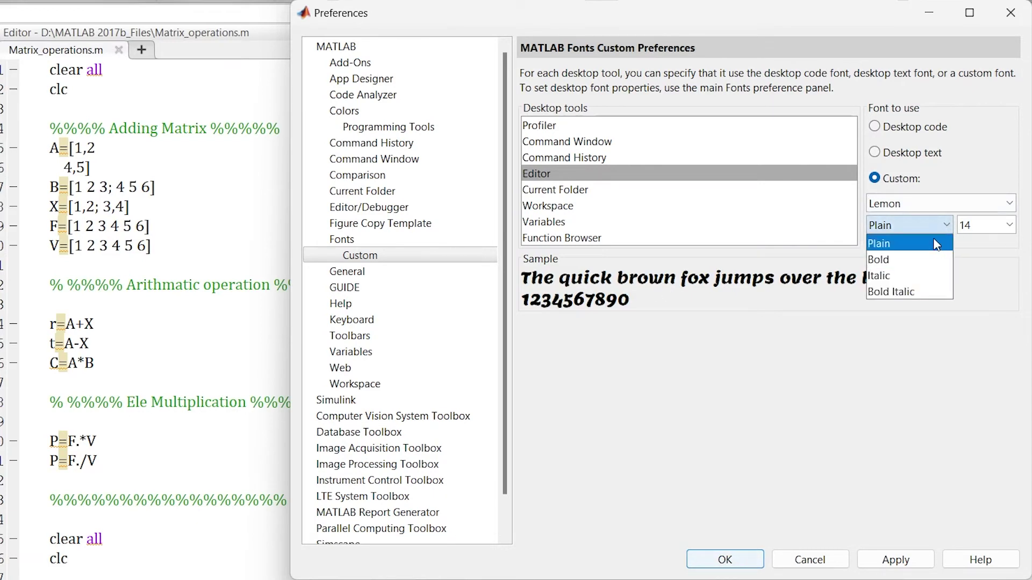
click(998, 269)
click(1009, 224)
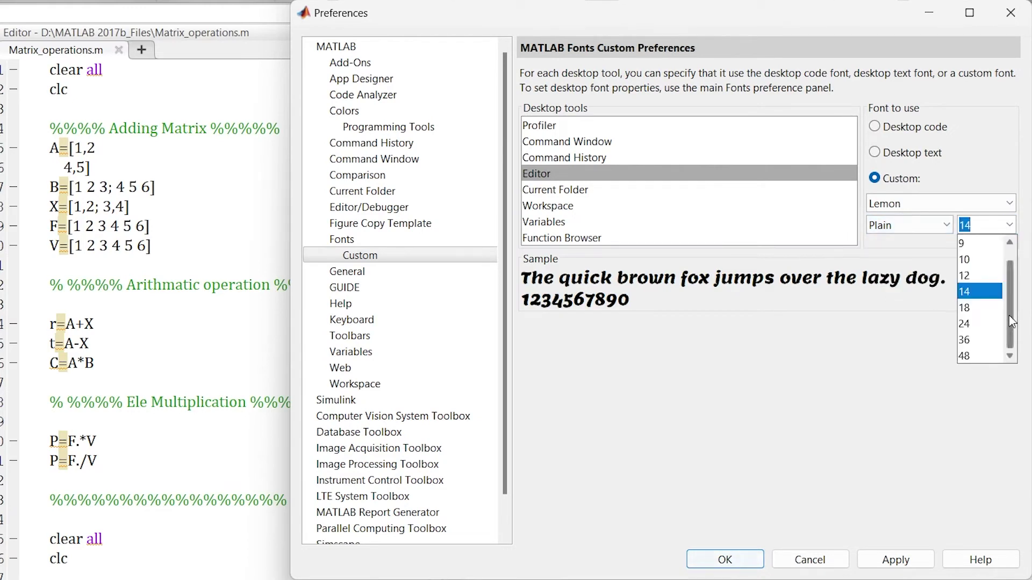
click(913, 344)
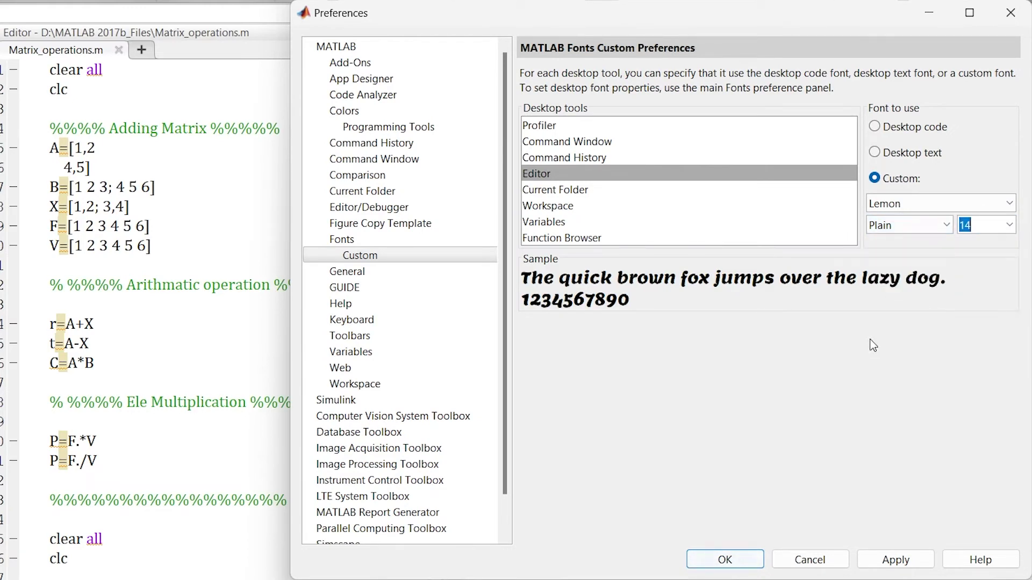
click(894, 559)
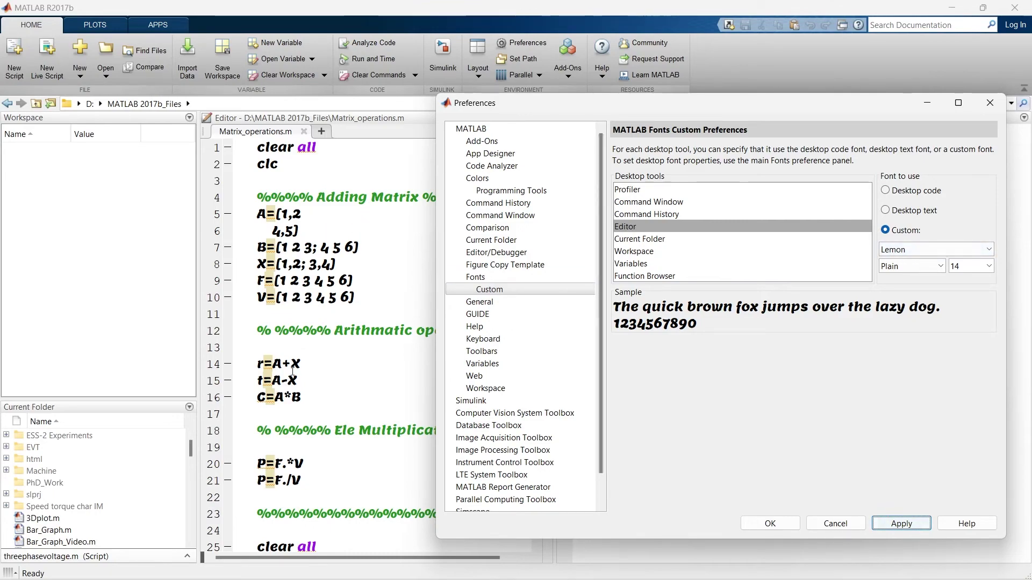
Change the Editor font to Cambria and apply it.
click(989, 248)
text(cam)
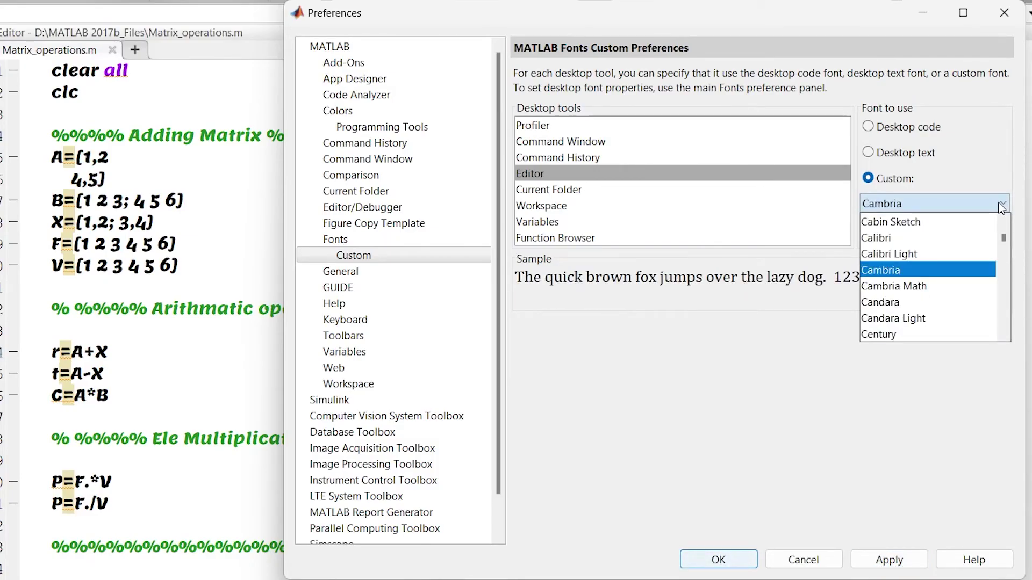
click(1001, 206)
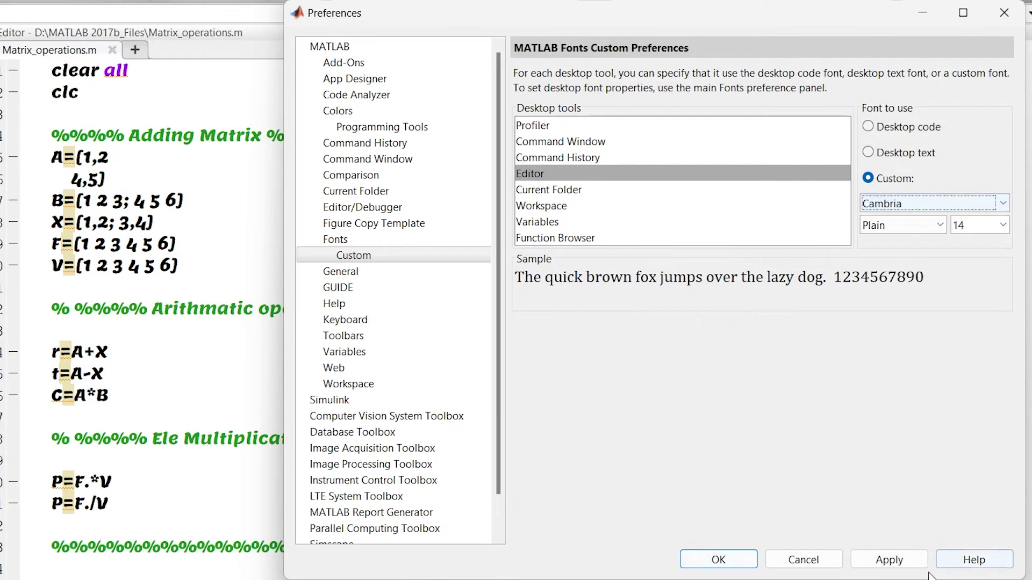
click(906, 565)
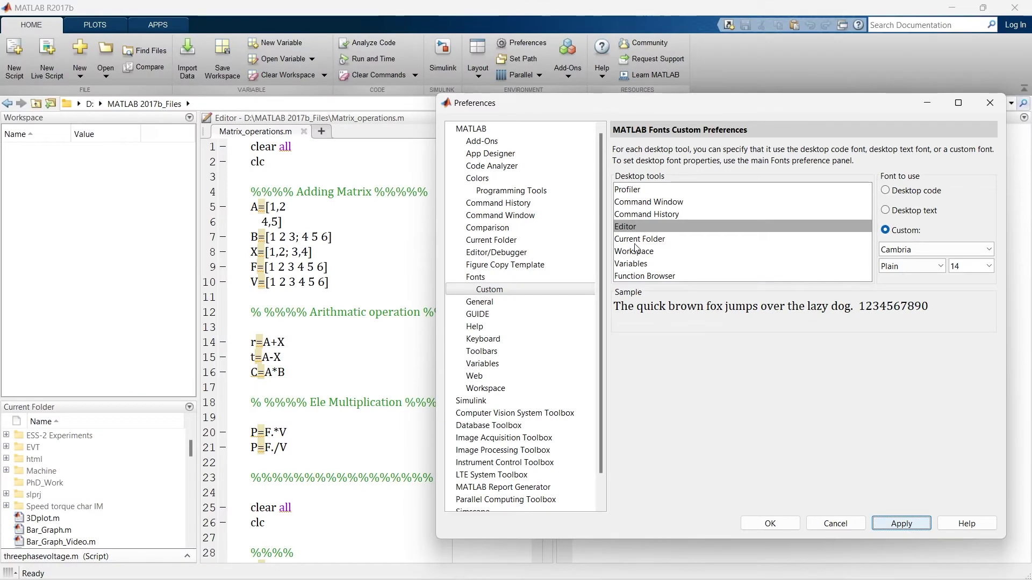
click(545, 190)
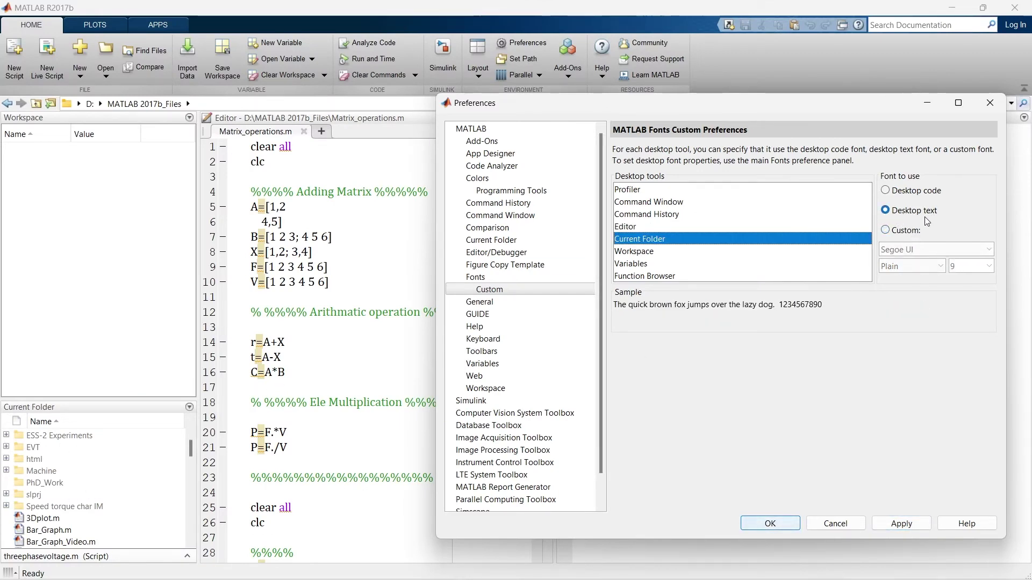
click(902, 231)
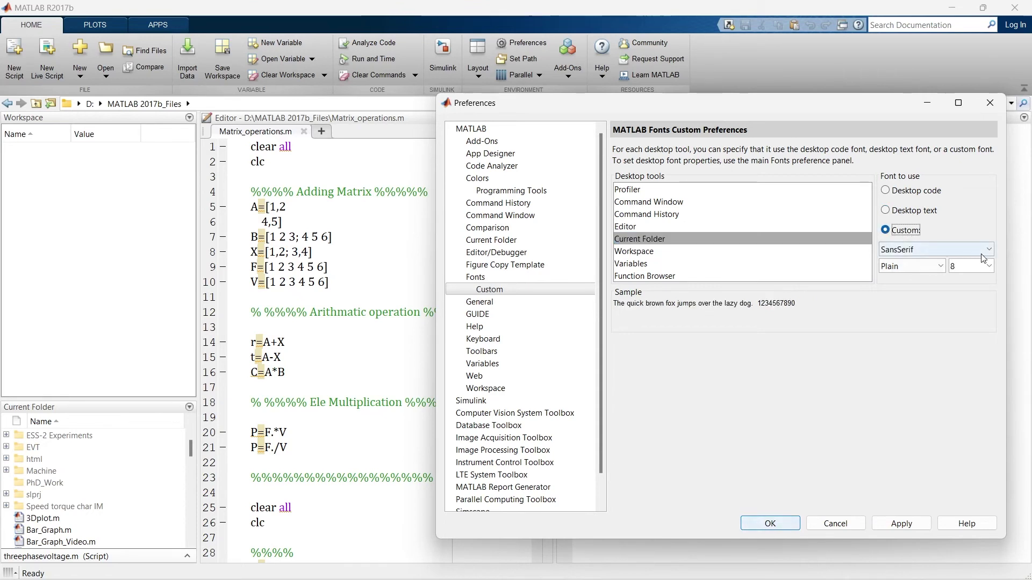
click(946, 249)
scroll(972, 290, up, 10)
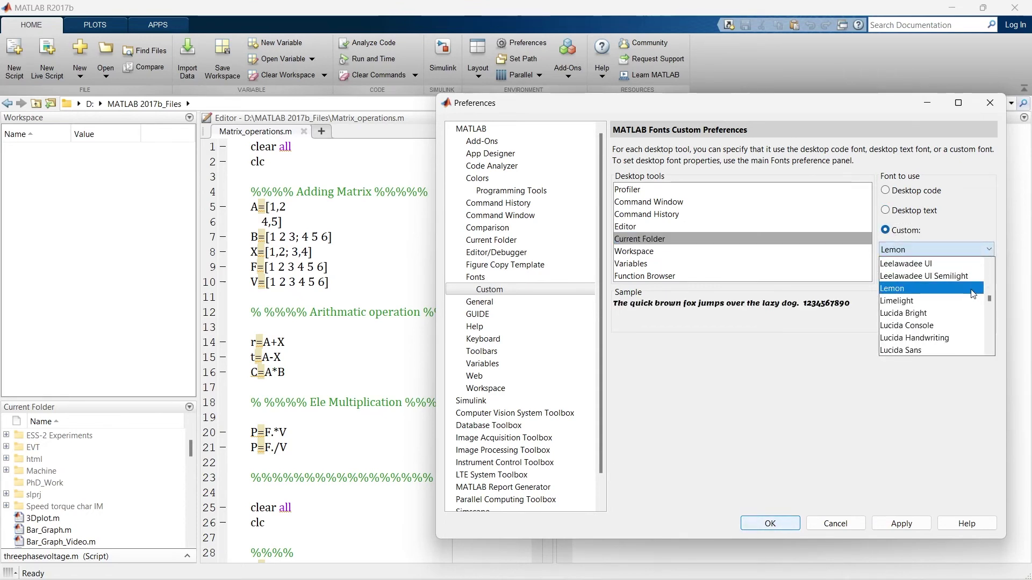
click(970, 289)
click(906, 526)
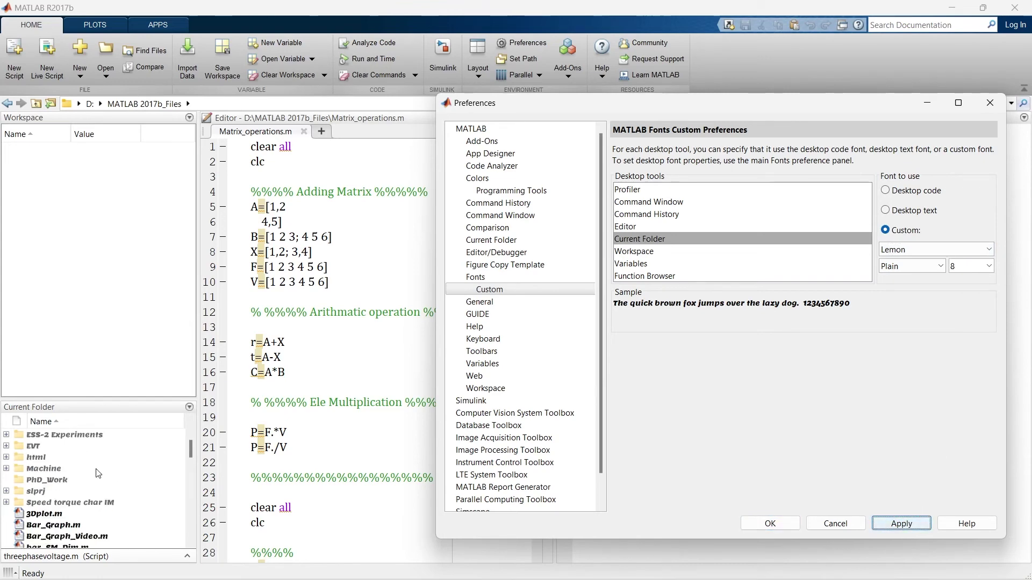
mouse_move(191, 449)
mouse_down()
mouse_move(189, 498)
mouse_move(191, 446)
mouse_up()
click(521, 43)
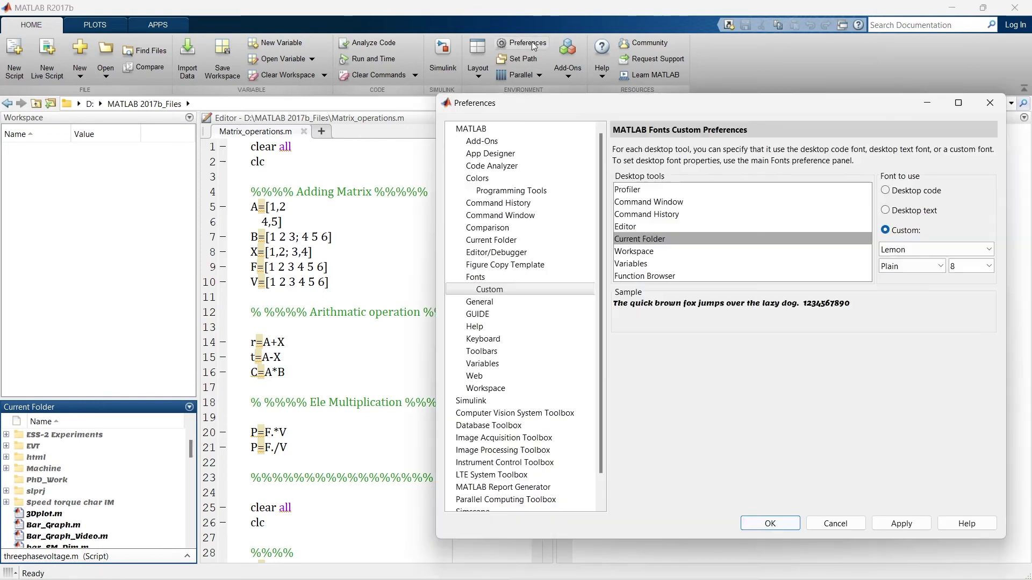
click(916, 210)
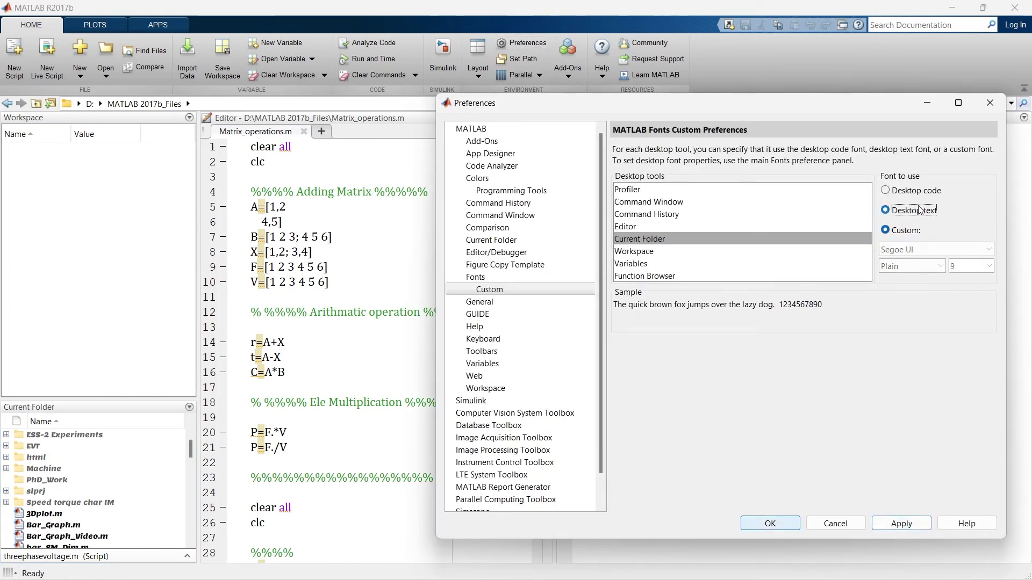
click(901, 524)
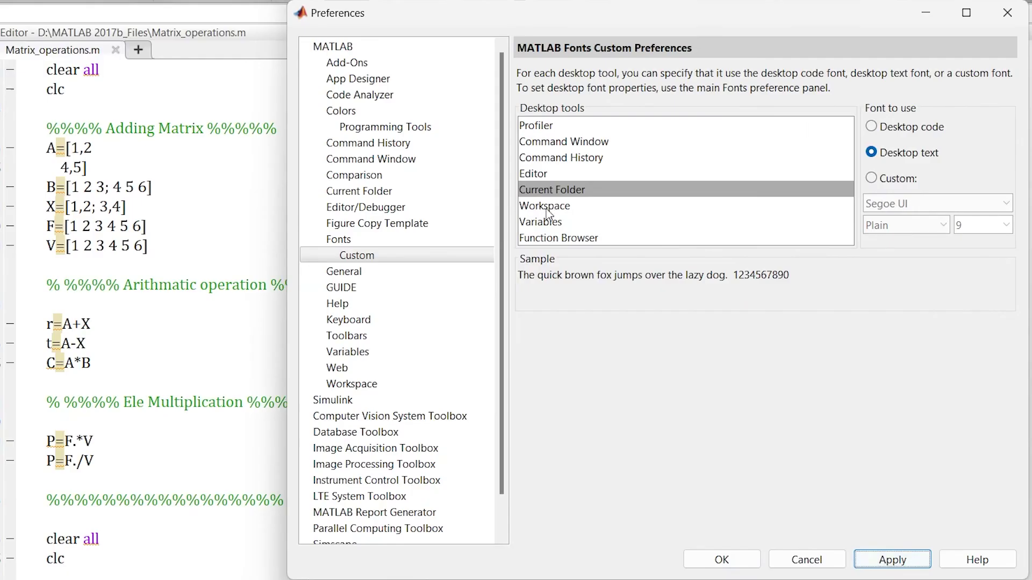
click(640, 251)
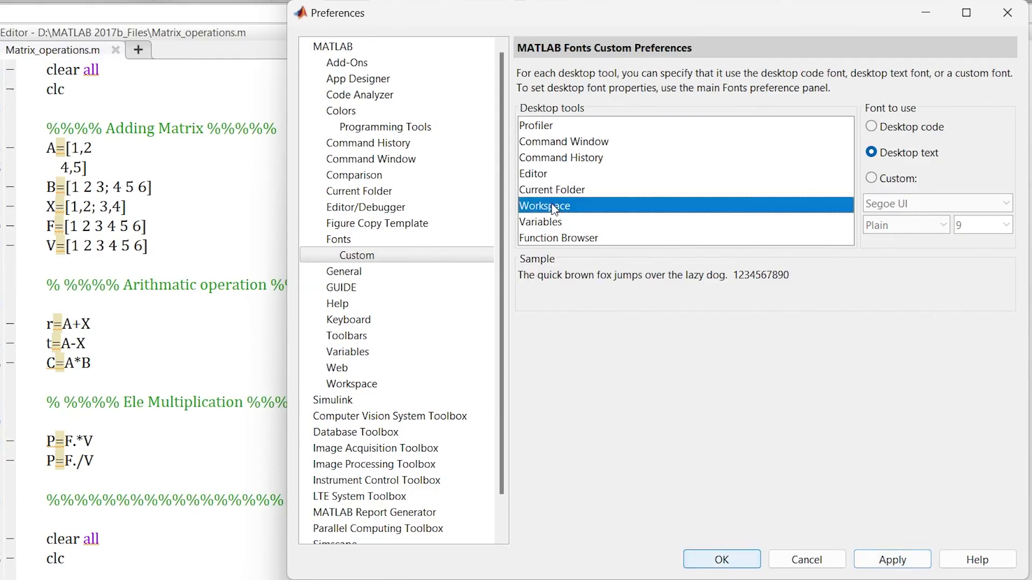
click(556, 222)
click(563, 159)
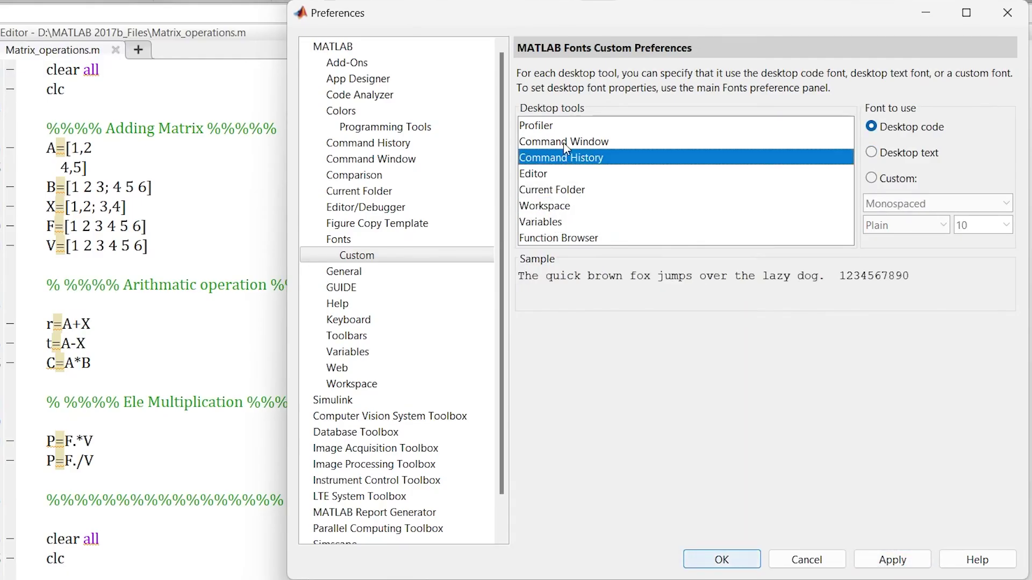
click(566, 143)
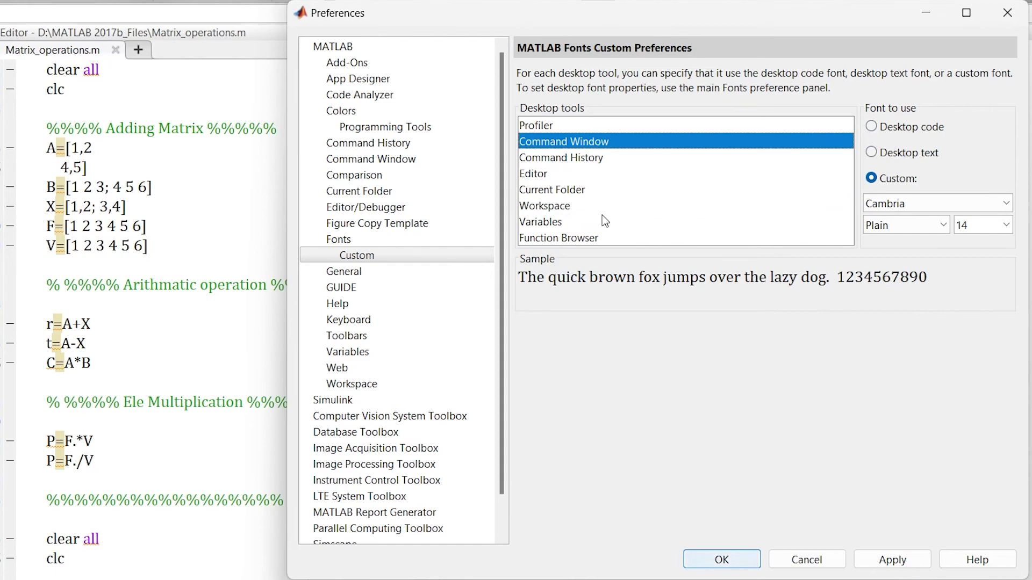
click(359, 112)
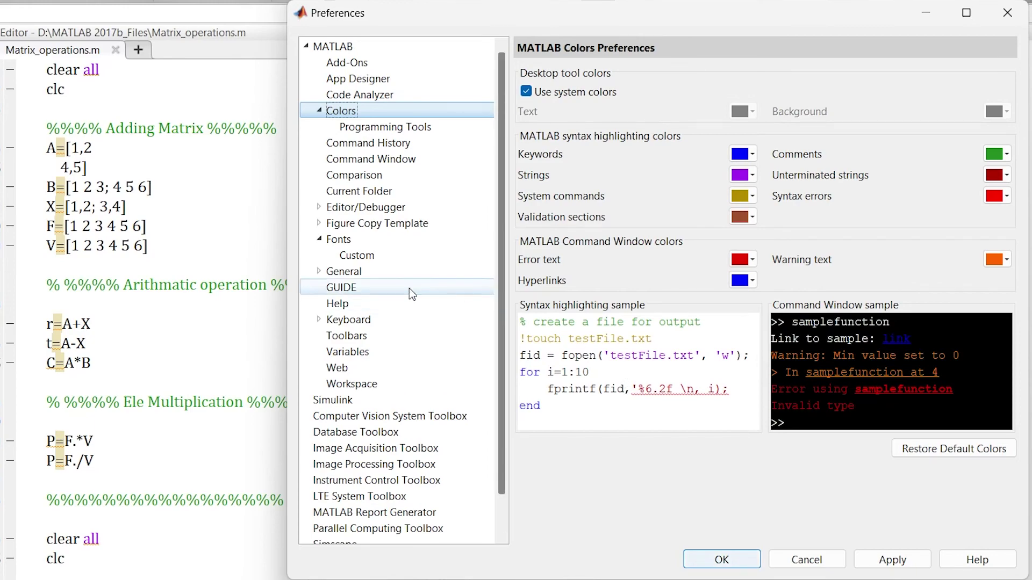
click(338, 240)
click(367, 257)
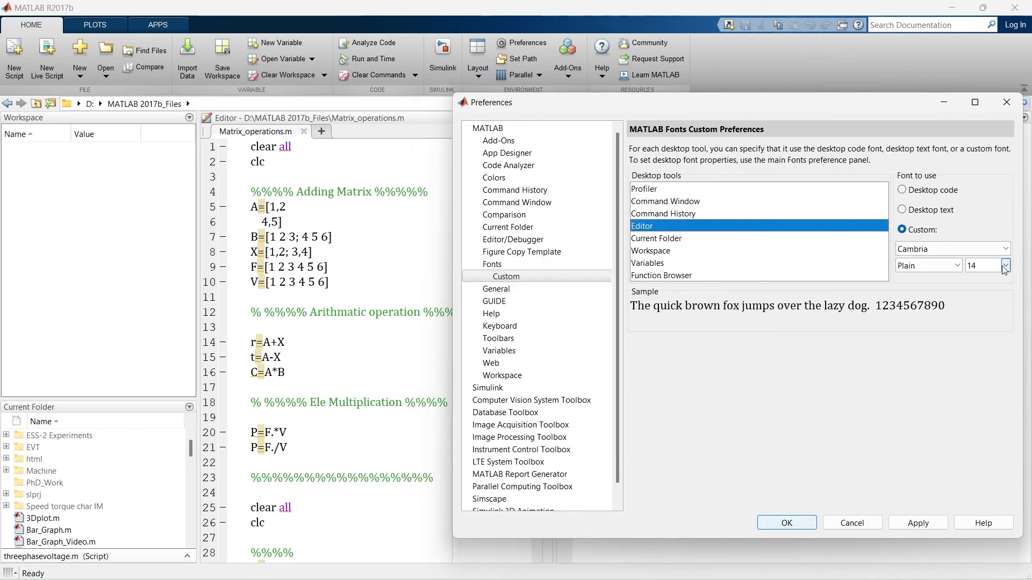
Apply 36-point Cambria to the Editor, then shrink the Matrix_operations.m code back down.
click(1004, 265)
click(988, 355)
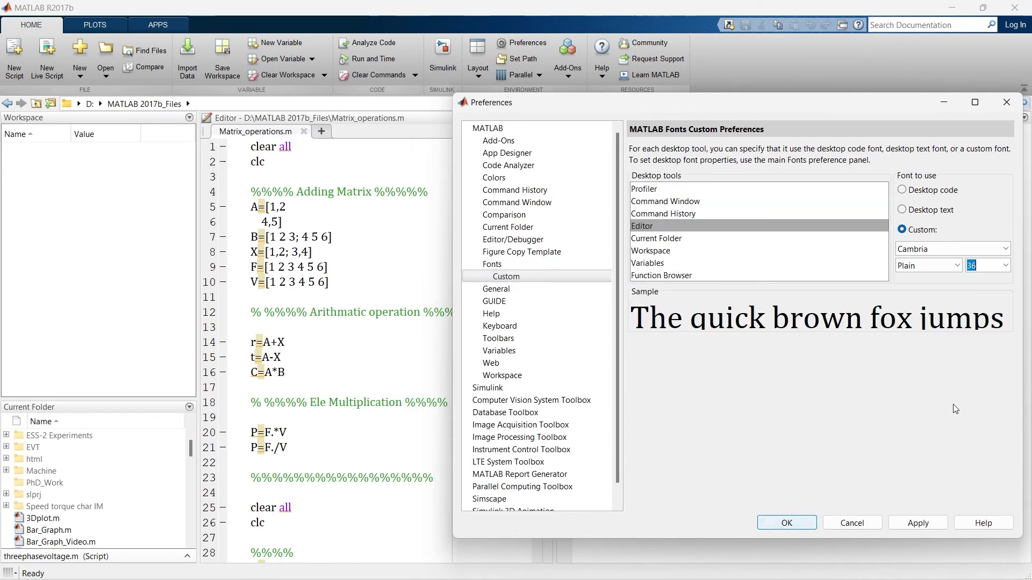
click(917, 526)
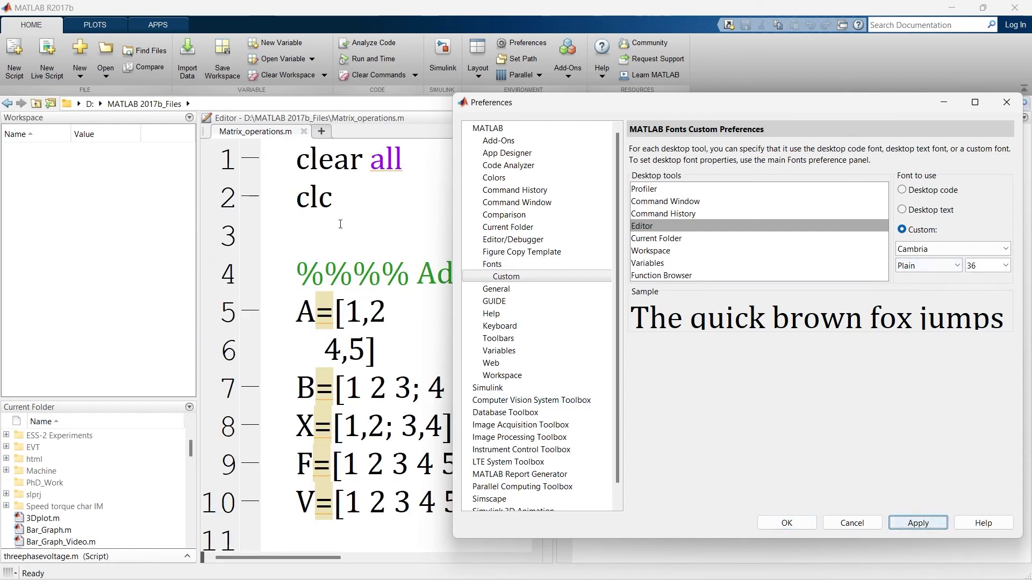
click(371, 230)
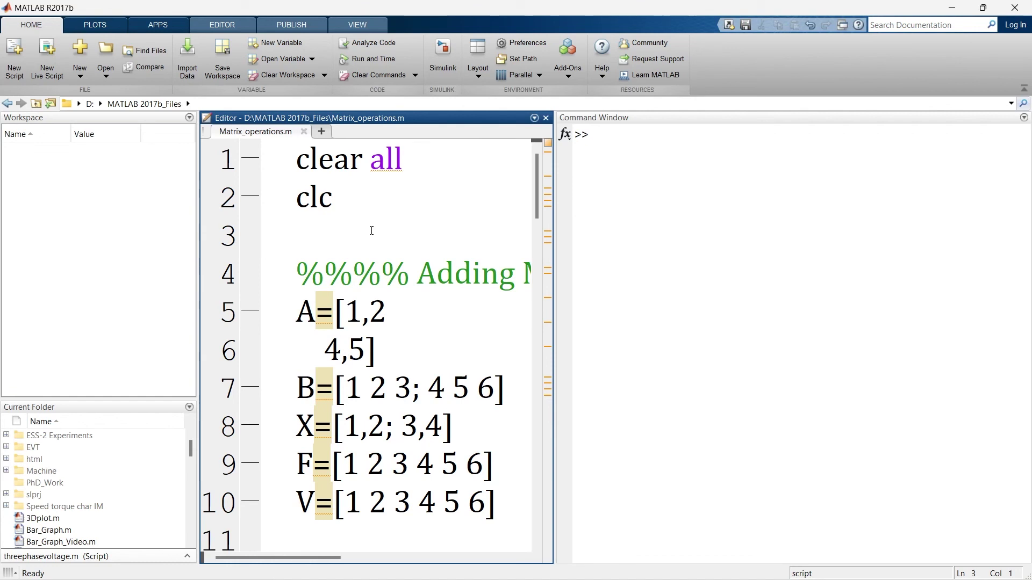
key(ctrl+minus)
key(ctrl+minus)
key(ctrl+minus)
key(ctrl+minus)
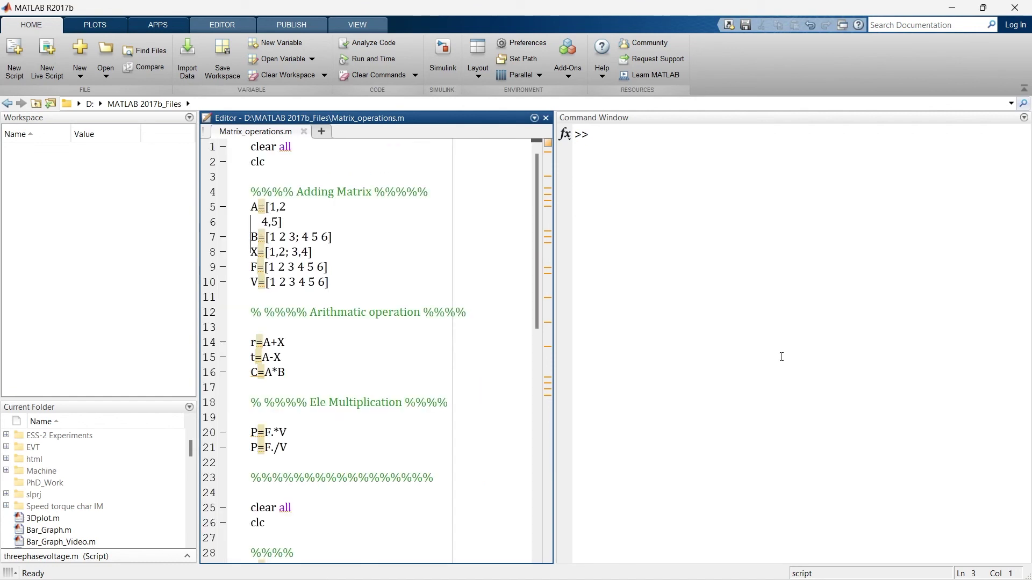